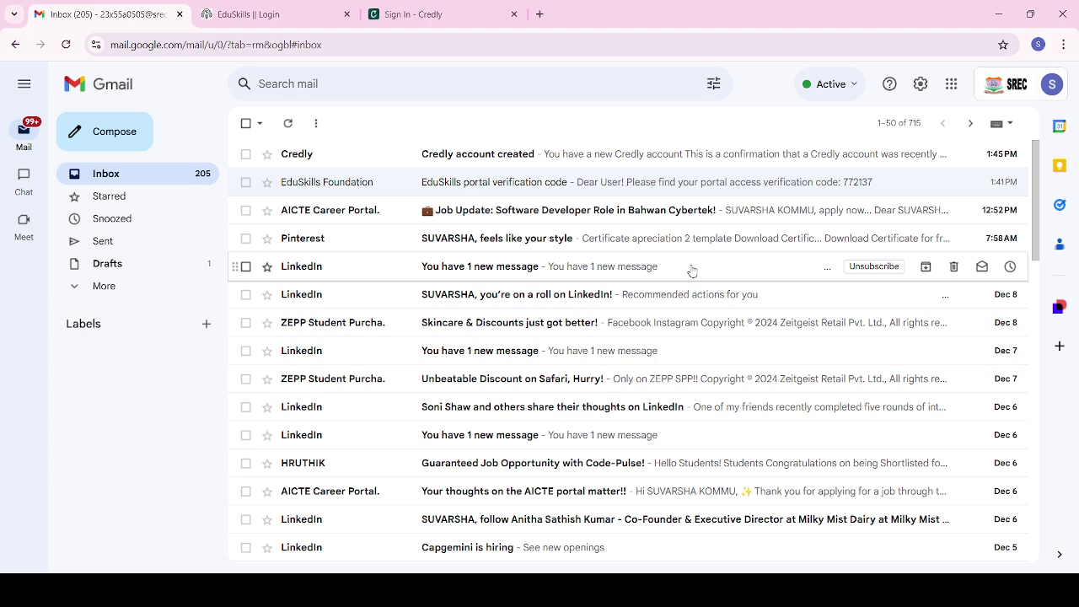
Step: Search the Gmail mailbox for 'canvas', correcting the mistyped 'camvas'
{"action": "left_click", "coordinate": [421, 83]}
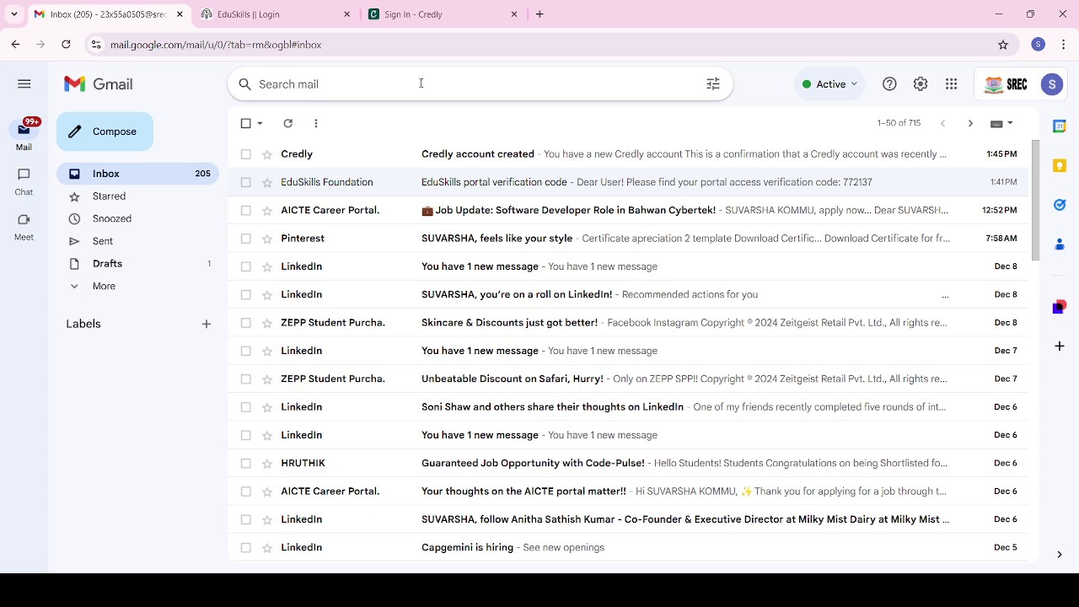
{"action": "left_click", "coordinate": [421, 83]}
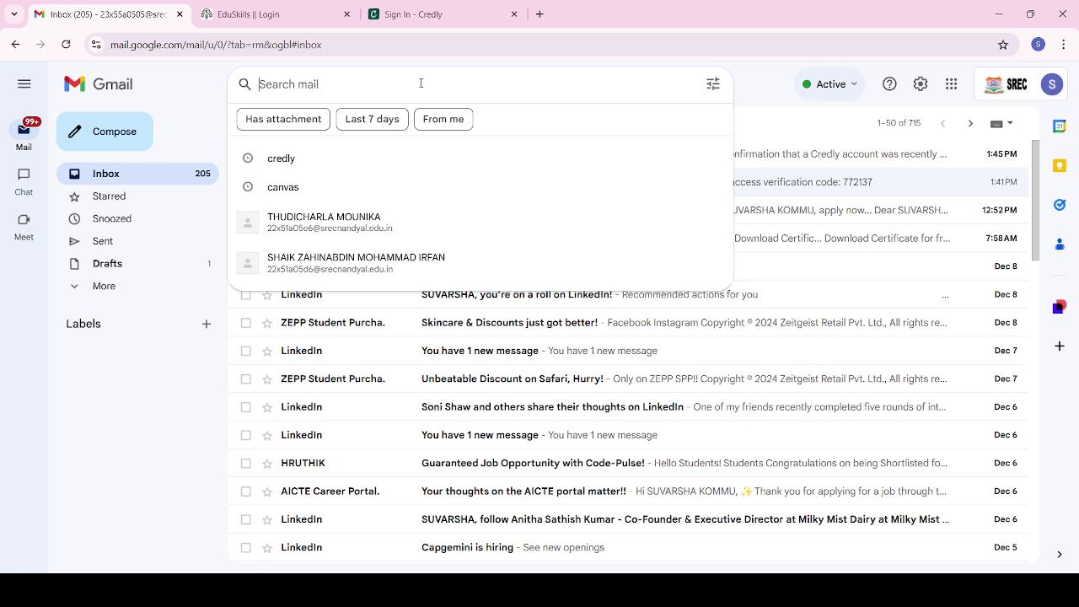
{"action": "type", "text": "camvas"}
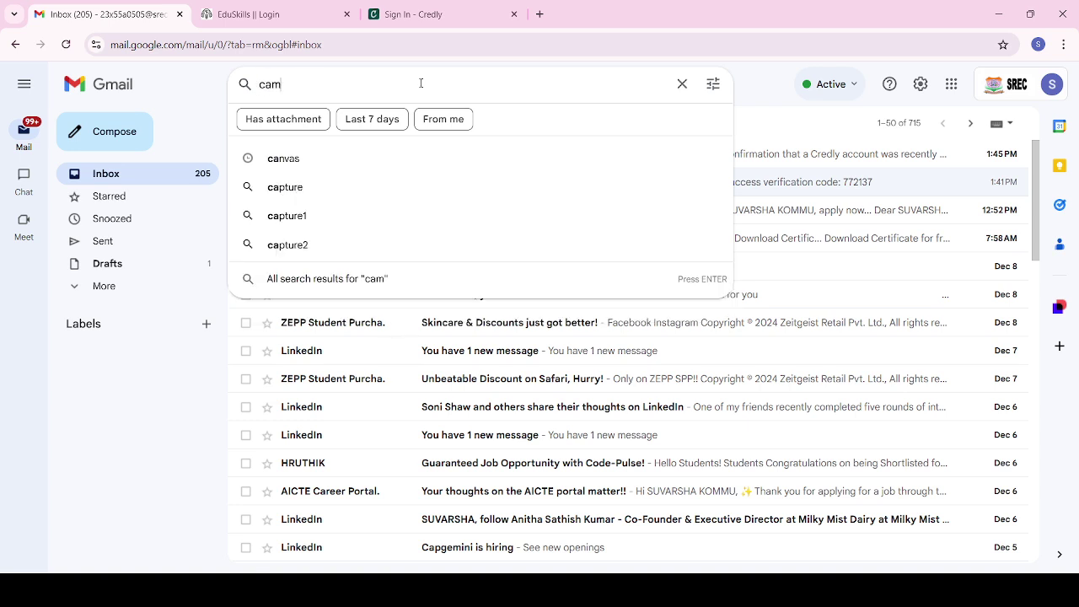
{"action": "key", "text": "BackSpace"}
{"action": "key", "text": "BackSpace"}
{"action": "key", "text": "BackSpace"}
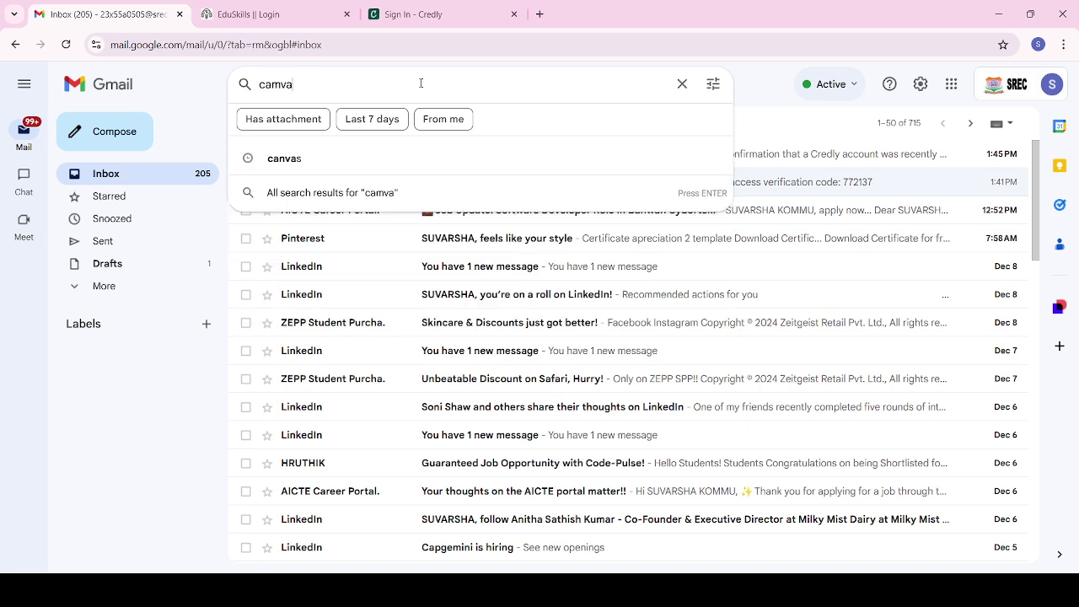
{"action": "key", "text": "BackSpace"}
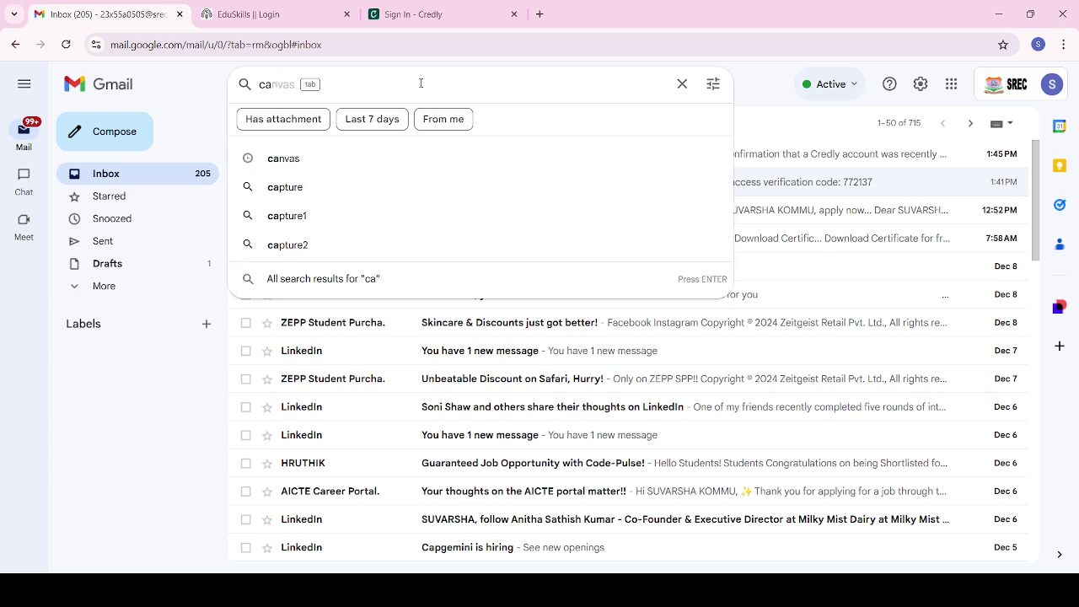
{"action": "key", "text": "Tab"}
{"action": "key", "text": "Return"}
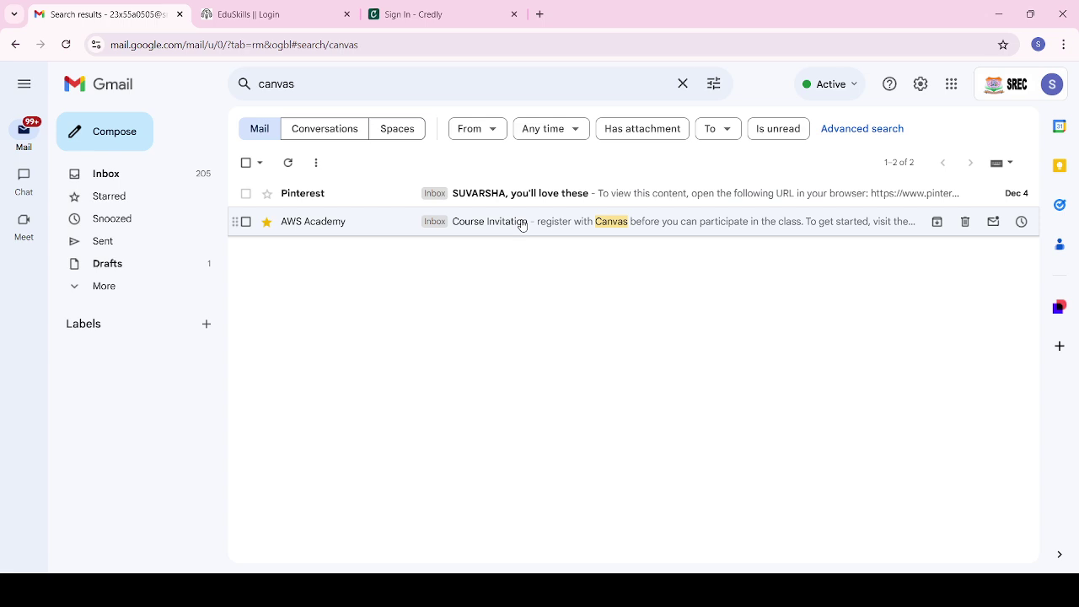
Step: Review the AWS Academy Course Invitation email's course details and follow its Get Started link
{"action": "left_click", "coordinate": [522, 222]}
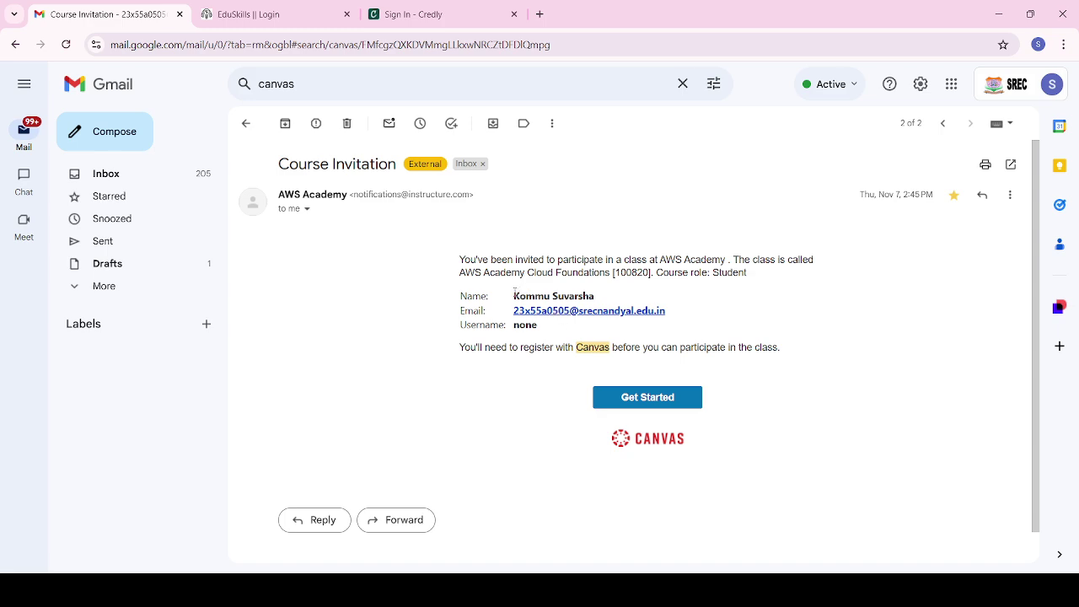
{"action": "left_click_drag", "start_coordinate": [514, 291], "coordinate": [595, 297]}
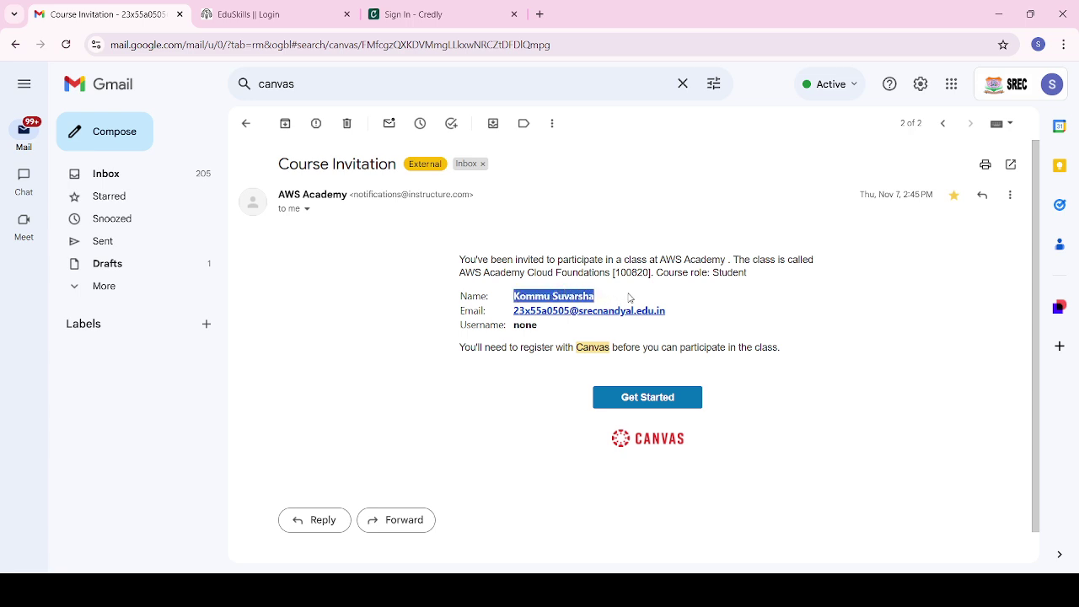
{"action": "left_click", "coordinate": [628, 299]}
{"action": "left_click_drag", "start_coordinate": [486, 272], "coordinate": [628, 276]}
{"action": "left_click", "coordinate": [627, 276]}
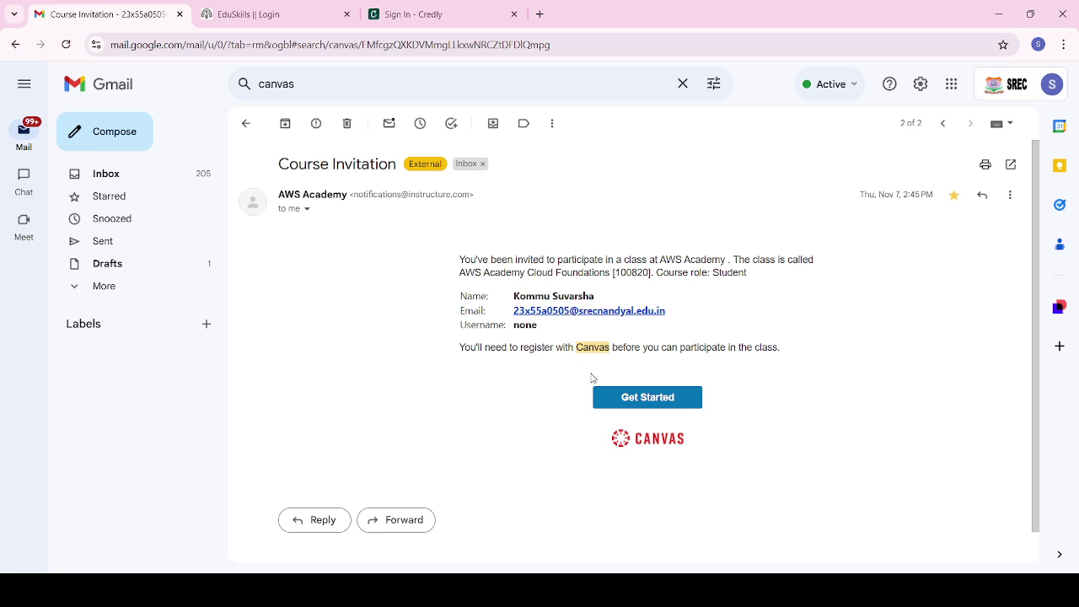
{"action": "left_click", "coordinate": [639, 405]}
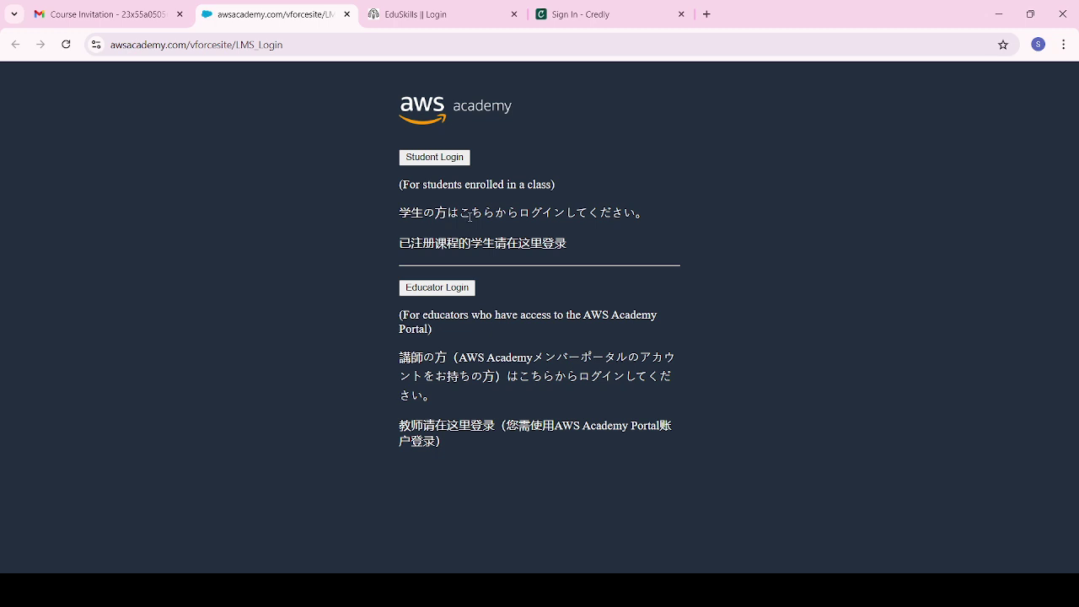
Step: Choose Student Login on the AWS Academy login page
{"action": "left_click", "coordinate": [415, 160]}
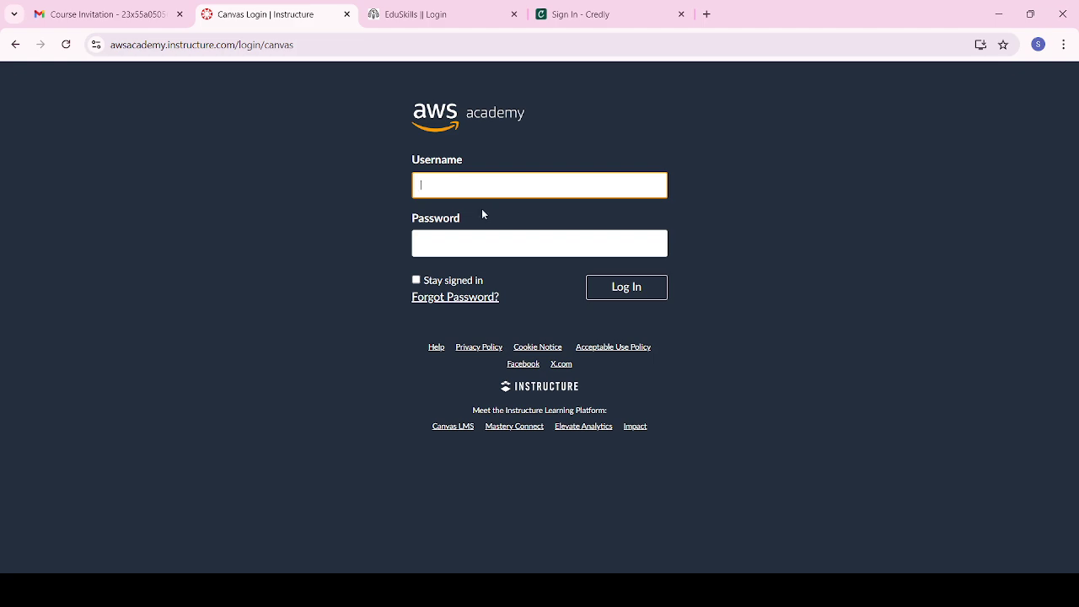
Step: Log in to Canvas with the pasted account e-mail and the account password
{"action": "key", "text": "ctrl+v"}
{"action": "left_click", "coordinate": [453, 244]}
{"action": "type", "text": "•••••••"}
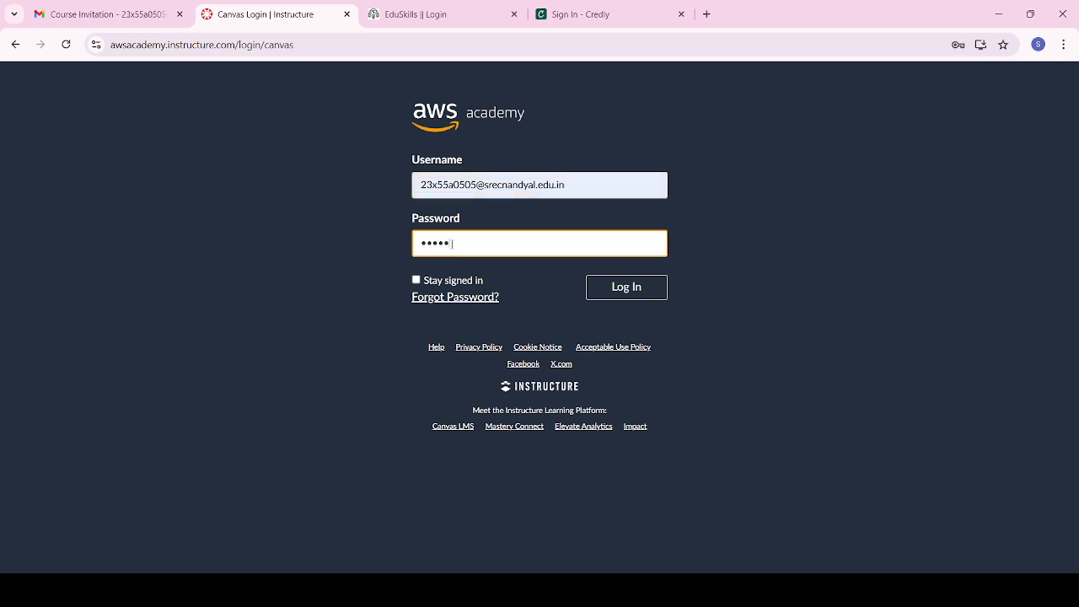
{"action": "type", "text": "••••••••"}
{"action": "left_click", "coordinate": [603, 289]}
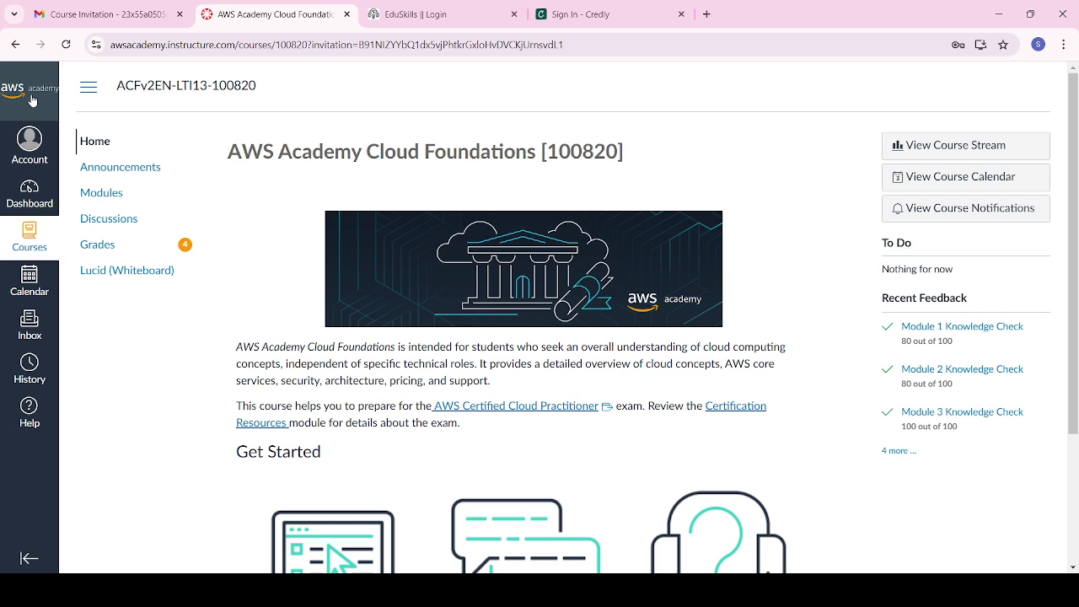
Step: Open the AWS Academy Cloud Foundations course from the Dashboard and go to its Modules
{"action": "left_click", "coordinate": [33, 198]}
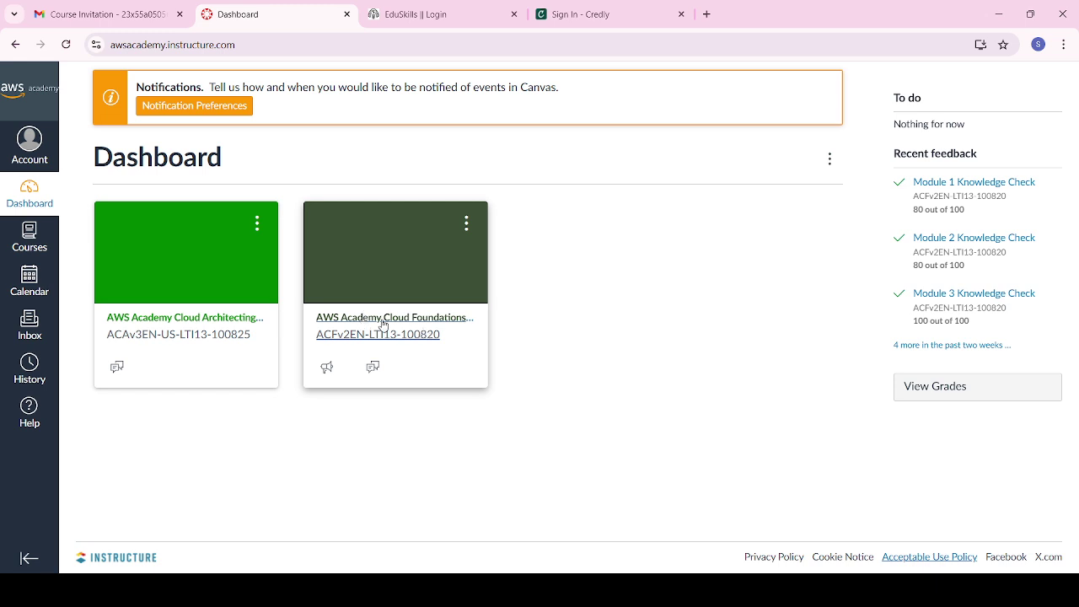
{"action": "left_click", "coordinate": [373, 322]}
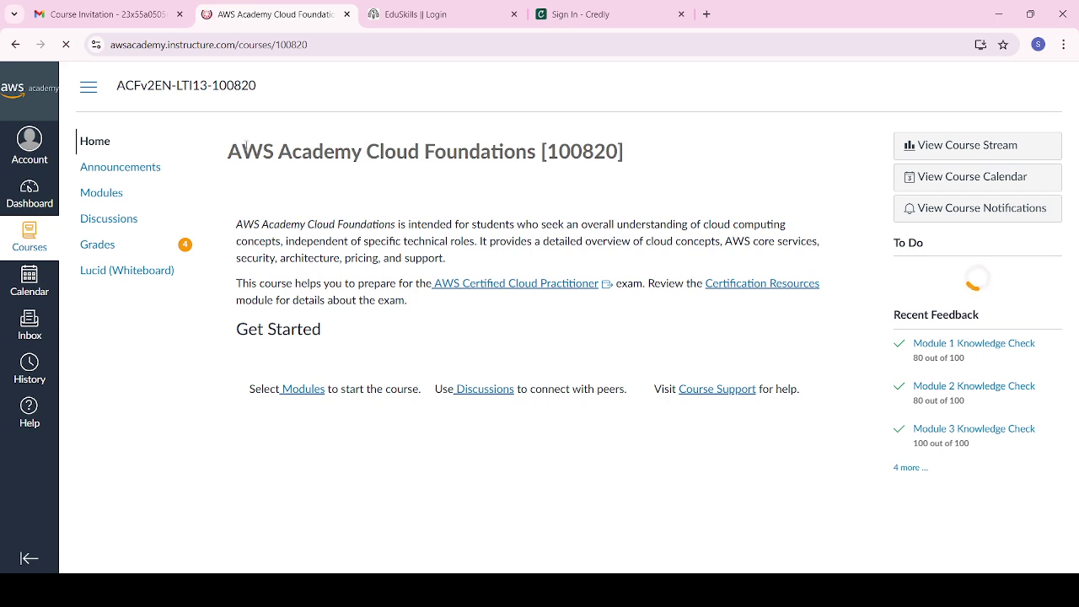
{"action": "left_click_drag", "start_coordinate": [242, 152], "coordinate": [647, 163]}
{"action": "left_click", "coordinate": [646, 164]}
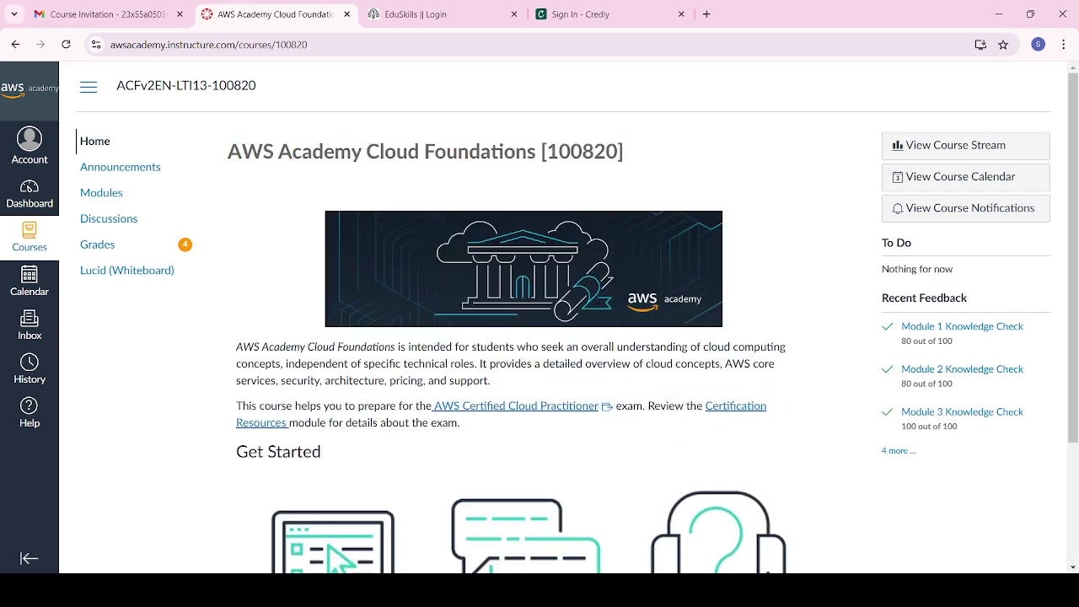
{"action": "scroll", "coordinate": [412, 195], "scroll_direction": "down", "scroll_amount": 2}
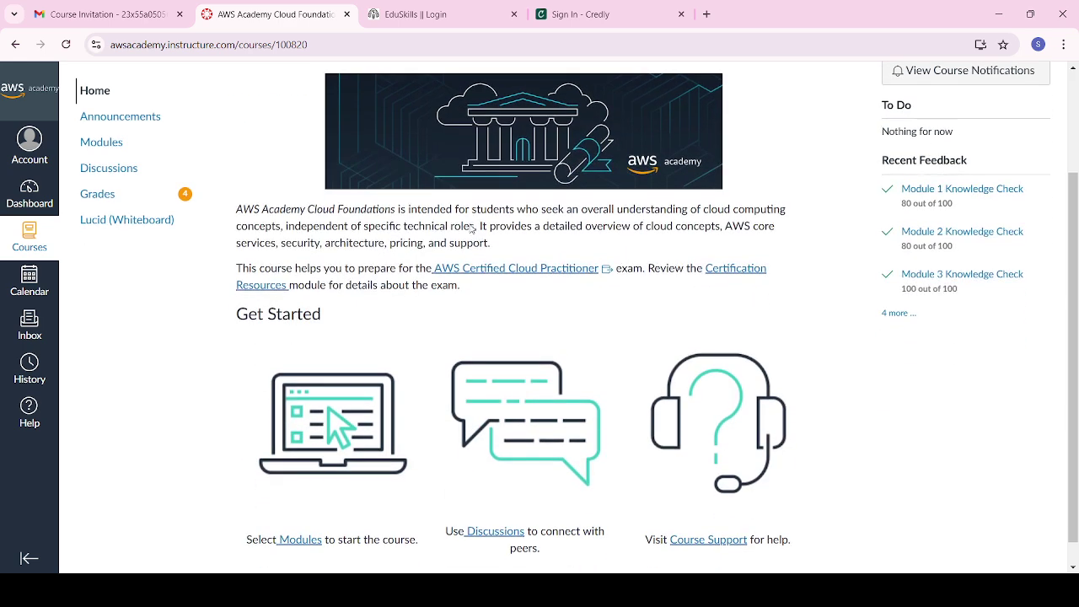
{"action": "scroll", "coordinate": [301, 175], "scroll_direction": "up", "scroll_amount": 1}
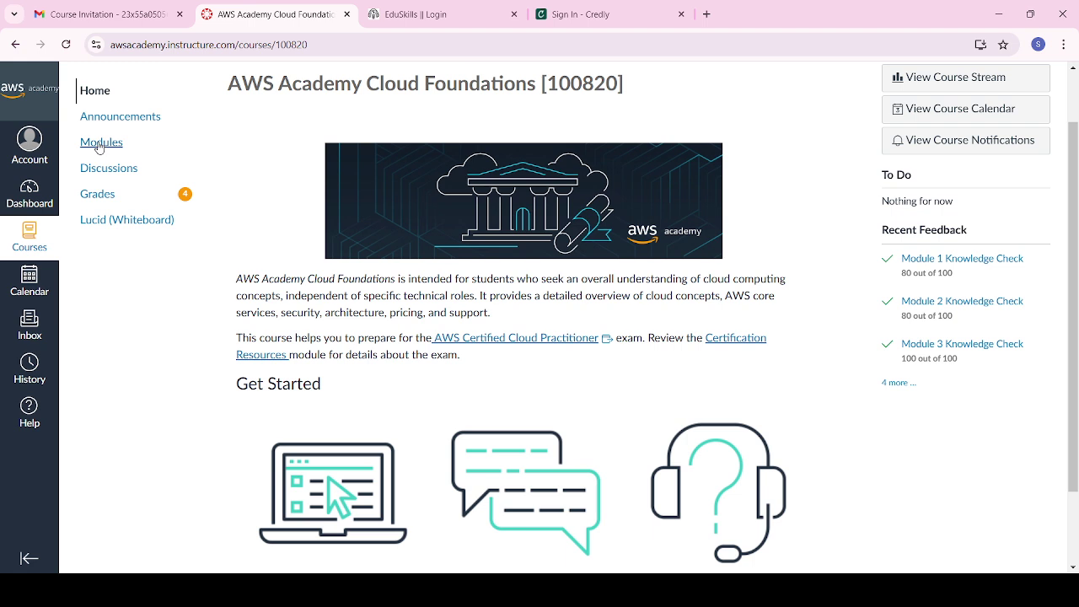
{"action": "left_click", "coordinate": [100, 147]}
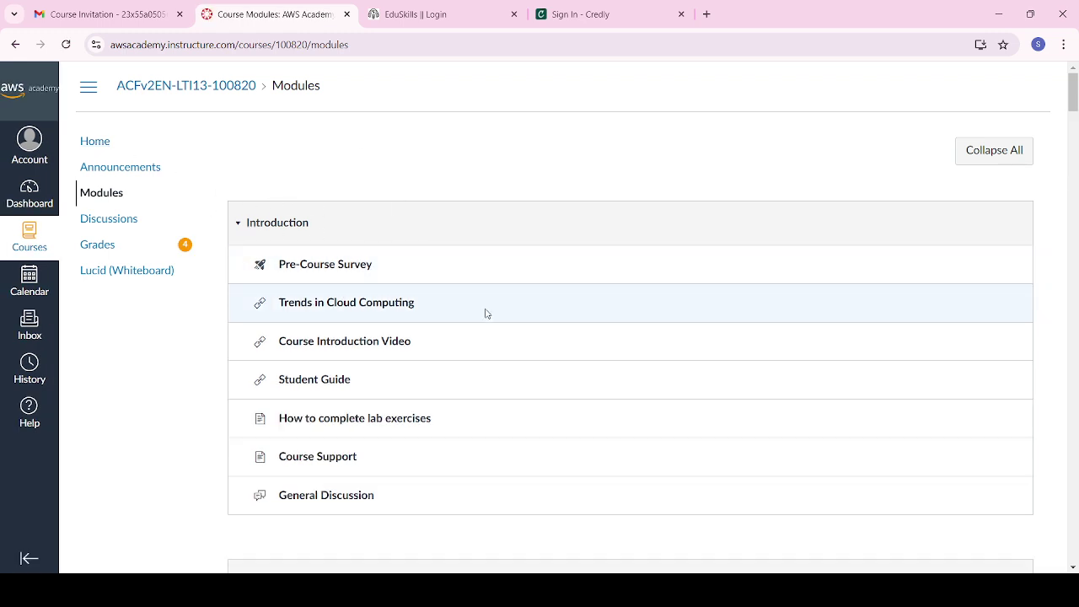
{"action": "scroll", "coordinate": [484, 313], "scroll_direction": "down", "scroll_amount": 2}
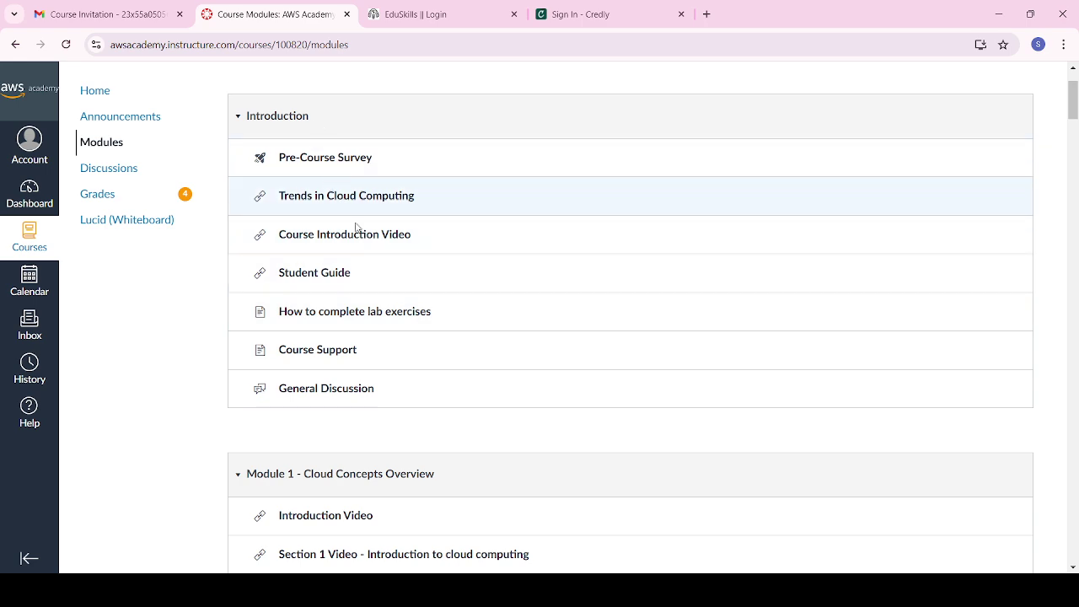
{"action": "scroll", "coordinate": [393, 311], "scroll_direction": "down", "scroll_amount": 2}
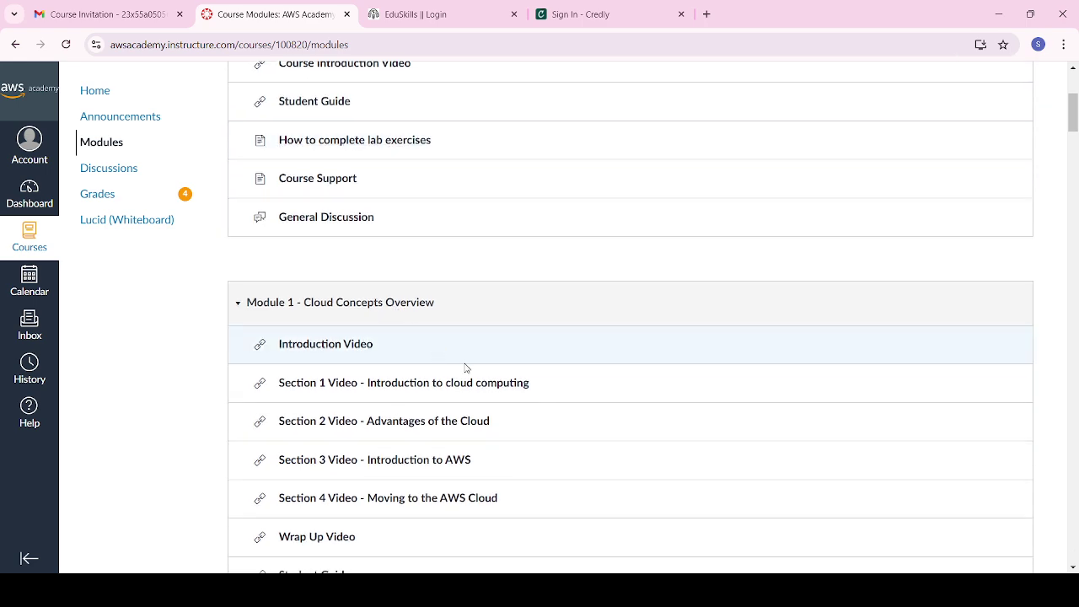
{"action": "scroll", "coordinate": [465, 366], "scroll_direction": "down", "scroll_amount": 2}
{"action": "scroll", "coordinate": [319, 336], "scroll_direction": "down", "scroll_amount": 10}
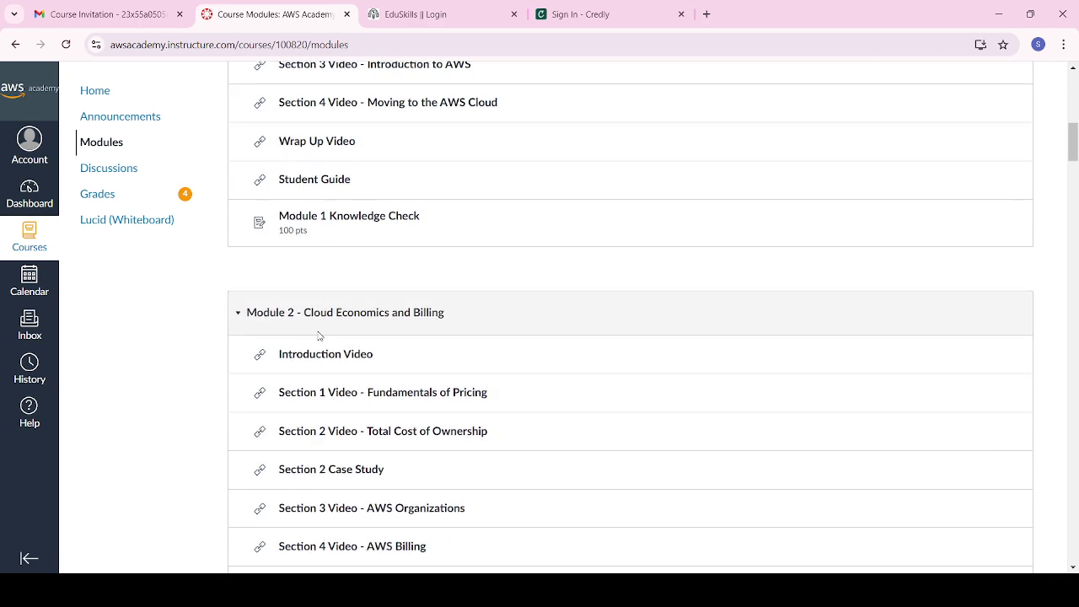
{"action": "scroll", "coordinate": [319, 336], "scroll_direction": "down", "scroll_amount": 10}
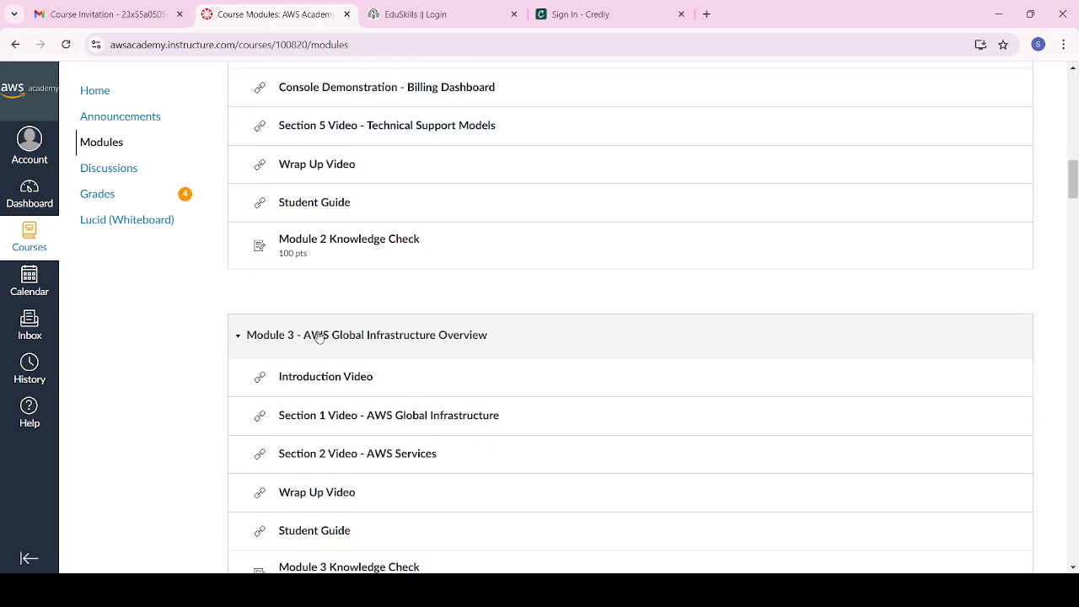
{"action": "scroll", "coordinate": [318, 335], "scroll_direction": "down", "scroll_amount": 1}
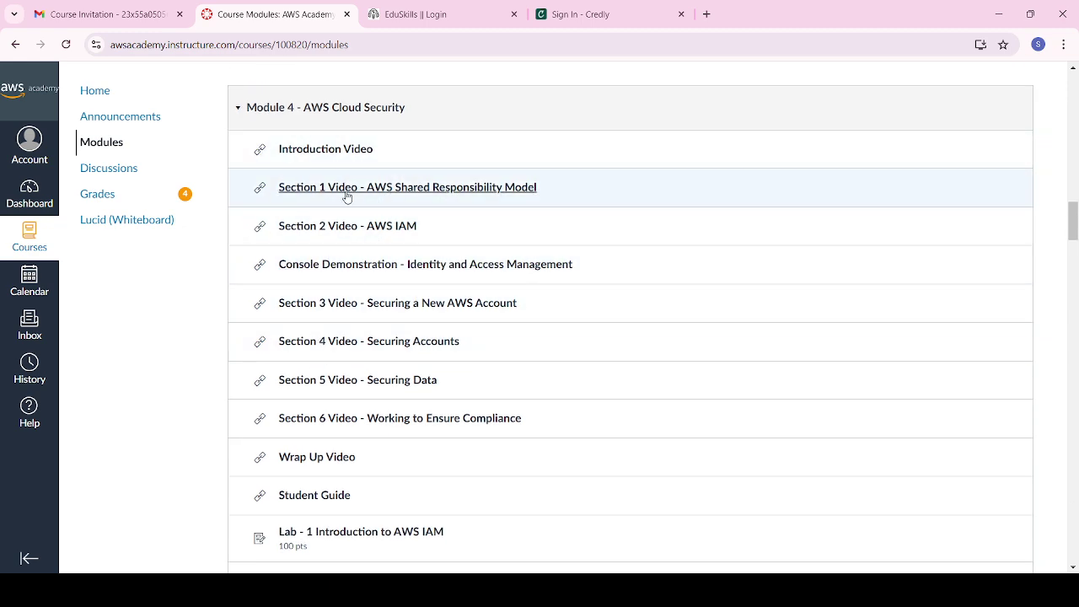
{"action": "scroll", "coordinate": [374, 464], "scroll_direction": "down", "scroll_amount": 1}
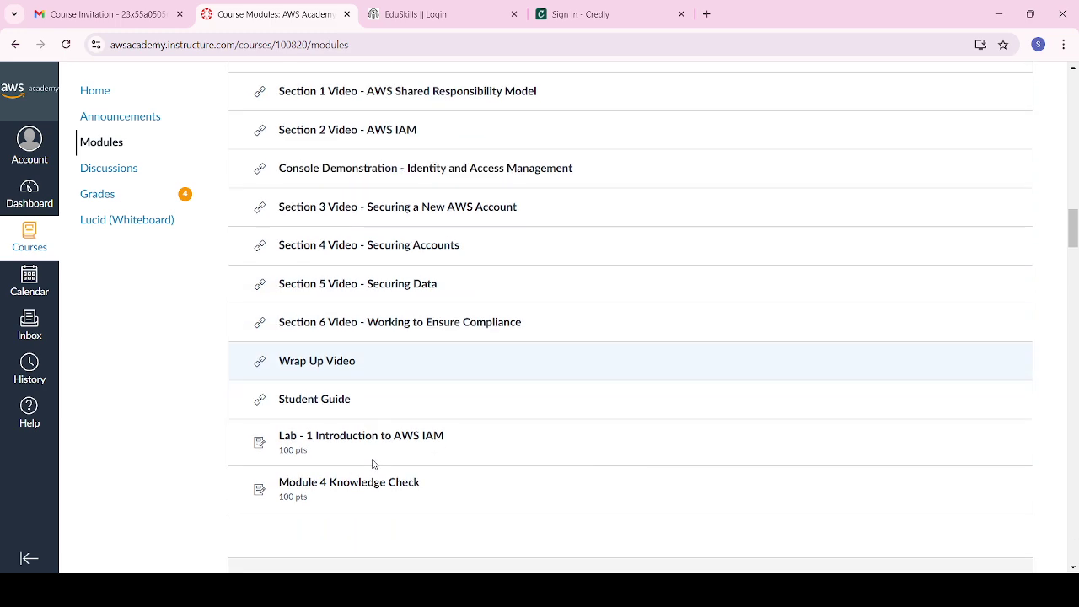
{"action": "scroll", "coordinate": [388, 371], "scroll_direction": "up", "scroll_amount": 1}
{"action": "scroll", "coordinate": [398, 351], "scroll_direction": "up", "scroll_amount": 10}
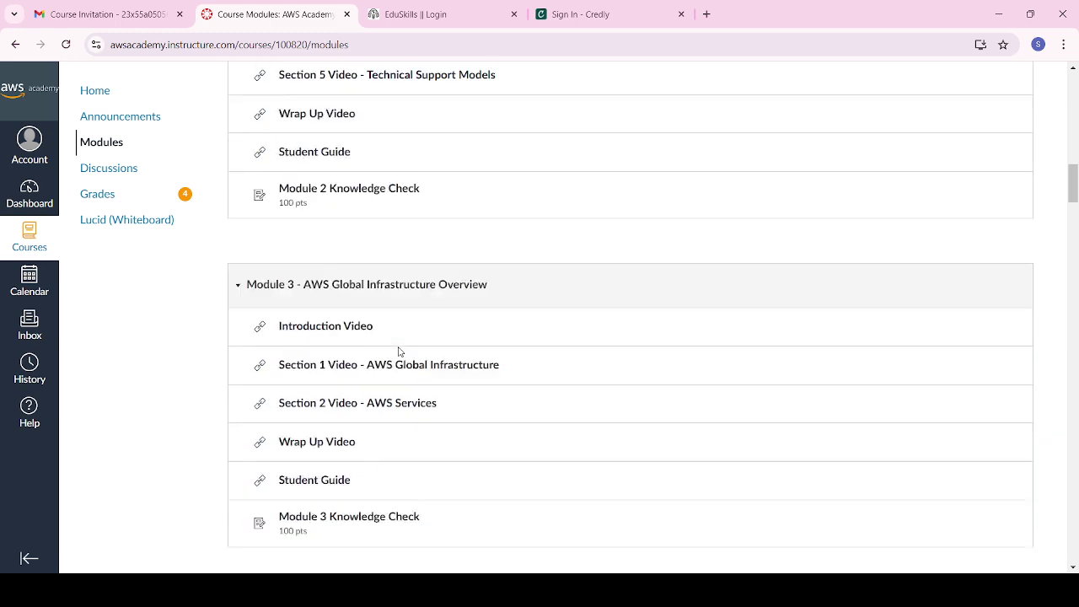
{"action": "scroll", "coordinate": [371, 356], "scroll_direction": "down", "scroll_amount": 3}
{"action": "scroll", "coordinate": [350, 361], "scroll_direction": "down", "scroll_amount": 3}
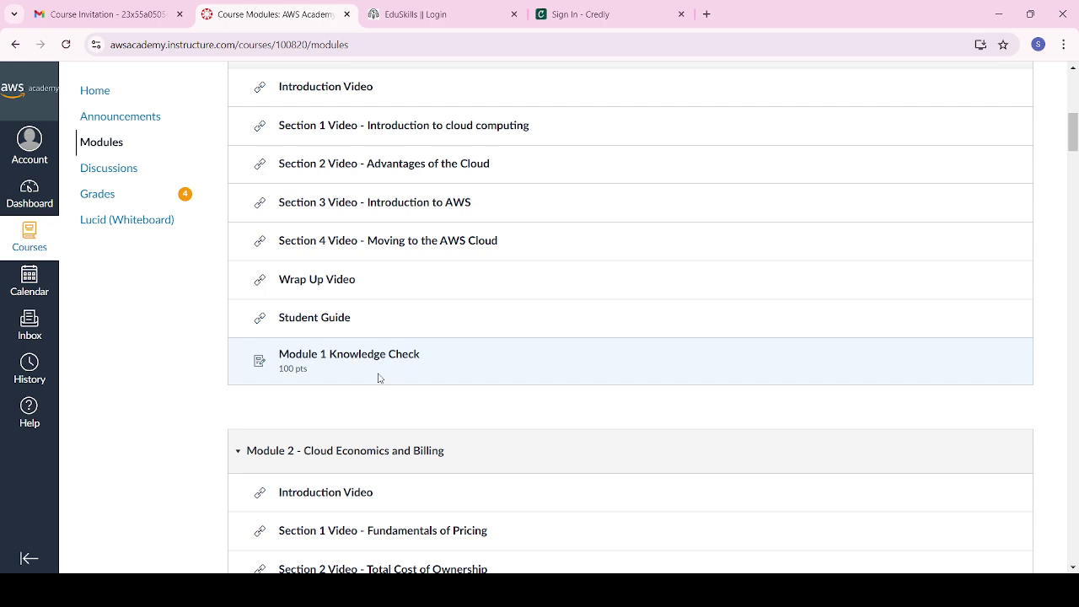
{"action": "scroll", "coordinate": [378, 378], "scroll_direction": "down", "scroll_amount": 10}
{"action": "scroll", "coordinate": [379, 378], "scroll_direction": "down", "scroll_amount": 15}
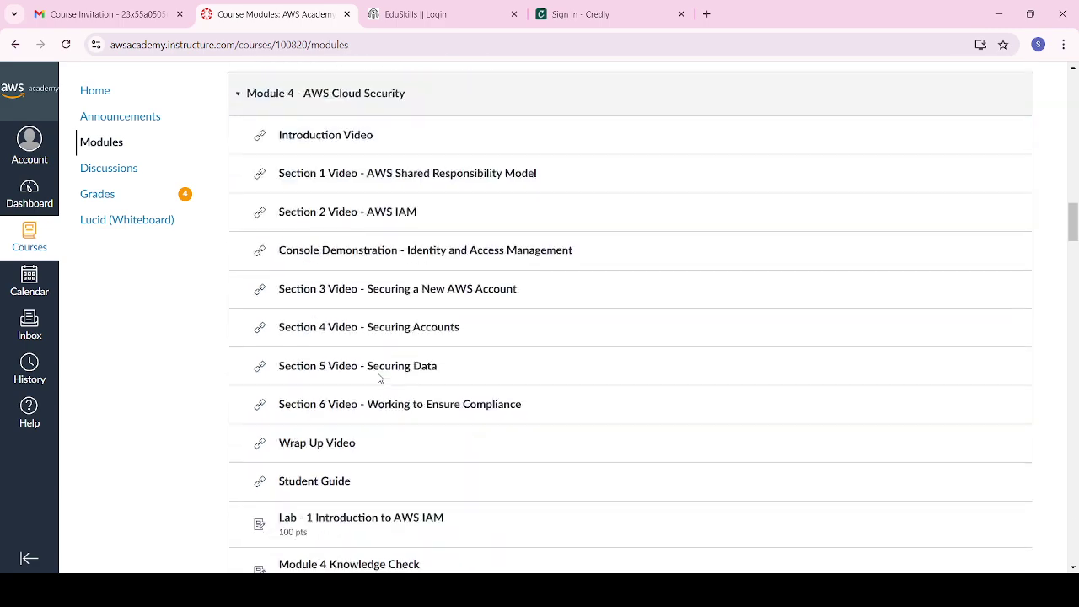
{"action": "scroll", "coordinate": [378, 378], "scroll_direction": "down", "scroll_amount": 15}
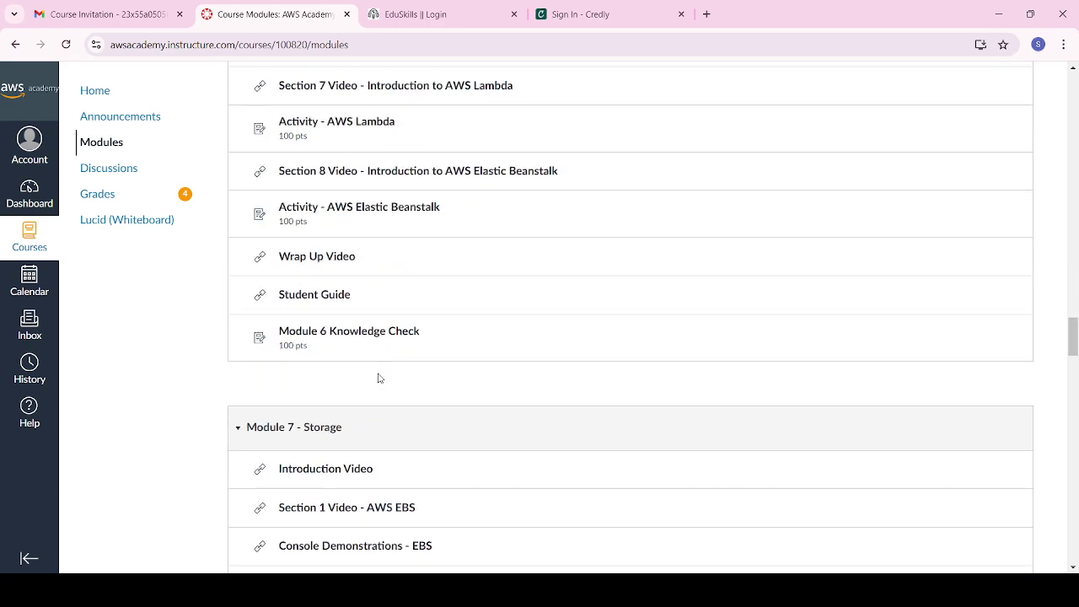
{"action": "scroll", "coordinate": [379, 378], "scroll_direction": "down", "scroll_amount": 5}
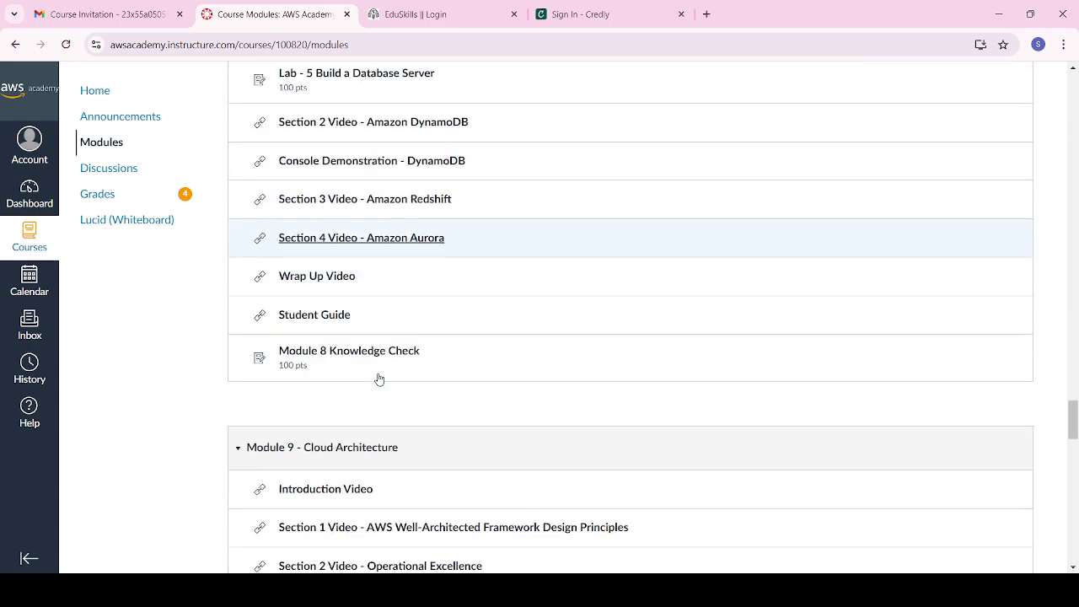
{"action": "scroll", "coordinate": [379, 378], "scroll_direction": "up", "scroll_amount": 2}
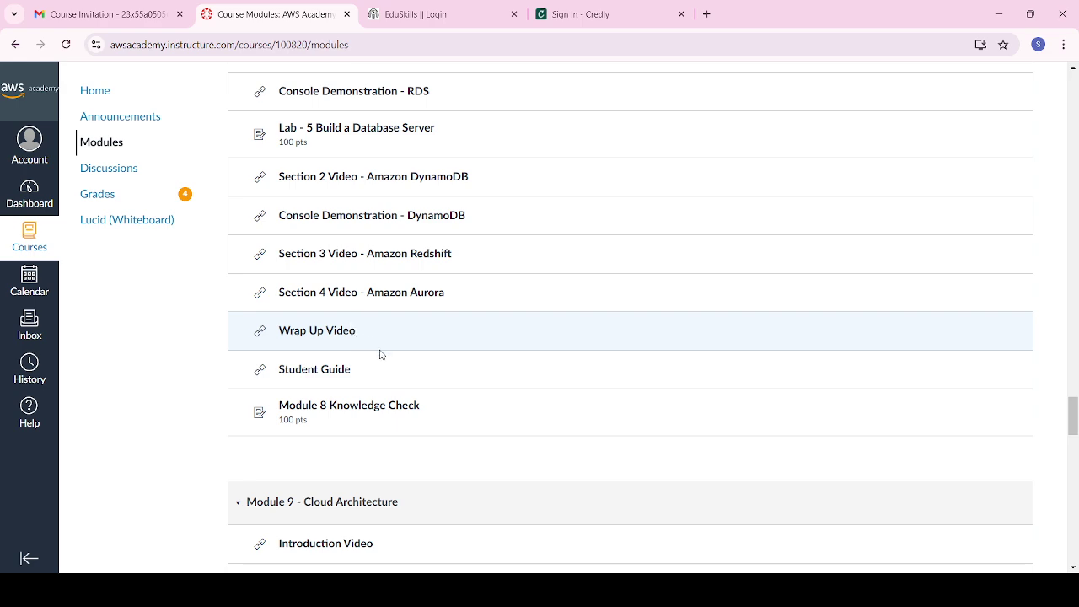
{"action": "scroll", "coordinate": [414, 391], "scroll_direction": "down", "scroll_amount": 4}
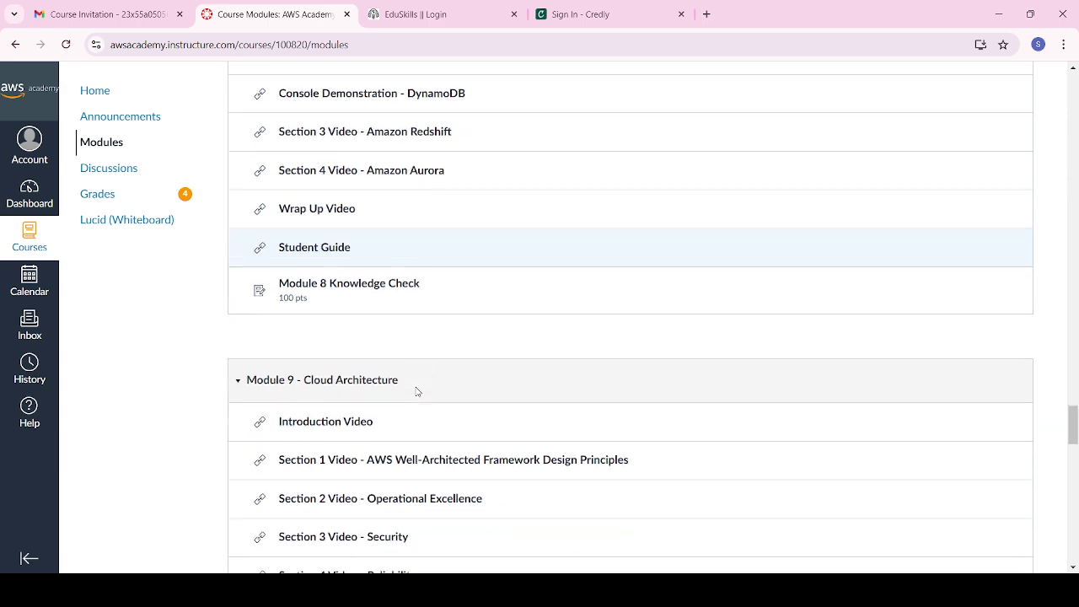
{"action": "scroll", "coordinate": [416, 391], "scroll_direction": "down", "scroll_amount": 8}
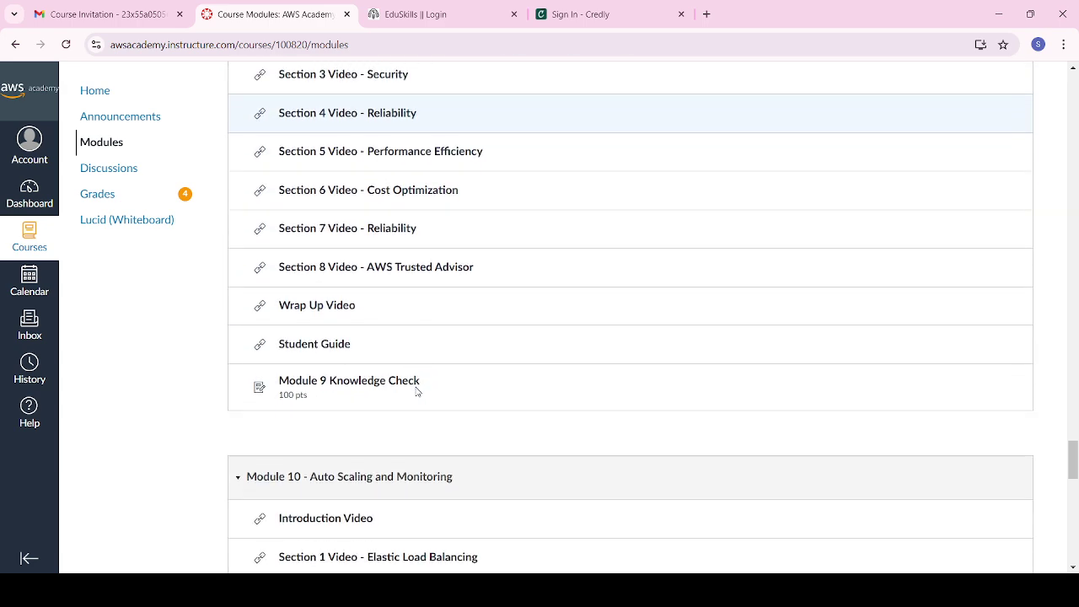
{"action": "scroll", "coordinate": [416, 393], "scroll_direction": "down", "scroll_amount": 3}
{"action": "scroll", "coordinate": [416, 393], "scroll_direction": "up", "scroll_amount": 4}
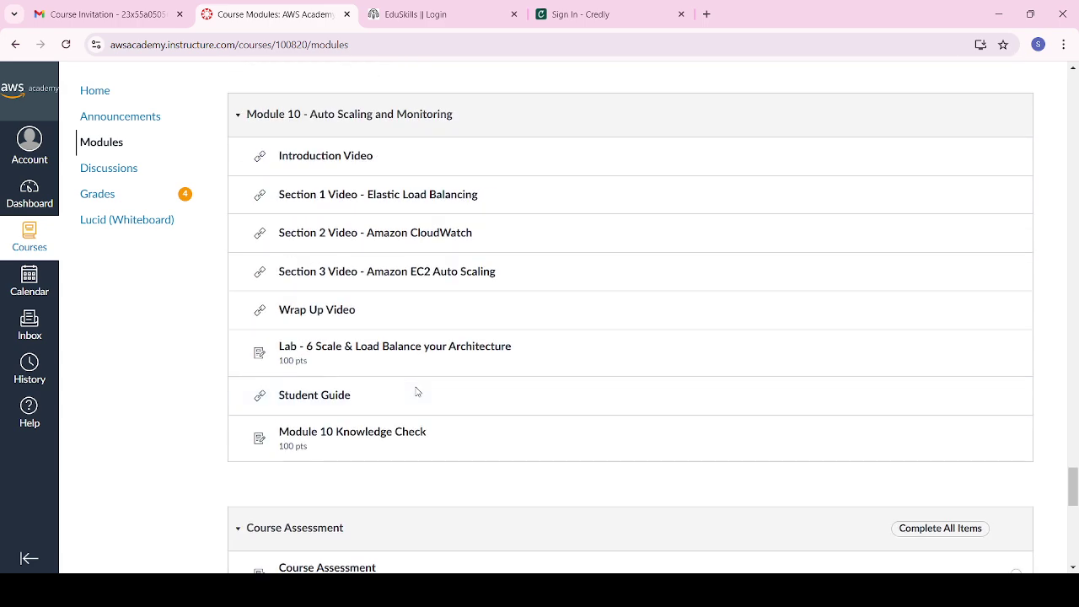
{"action": "scroll", "coordinate": [416, 392], "scroll_direction": "down", "scroll_amount": 1}
{"action": "scroll", "coordinate": [416, 391], "scroll_direction": "down", "scroll_amount": 1}
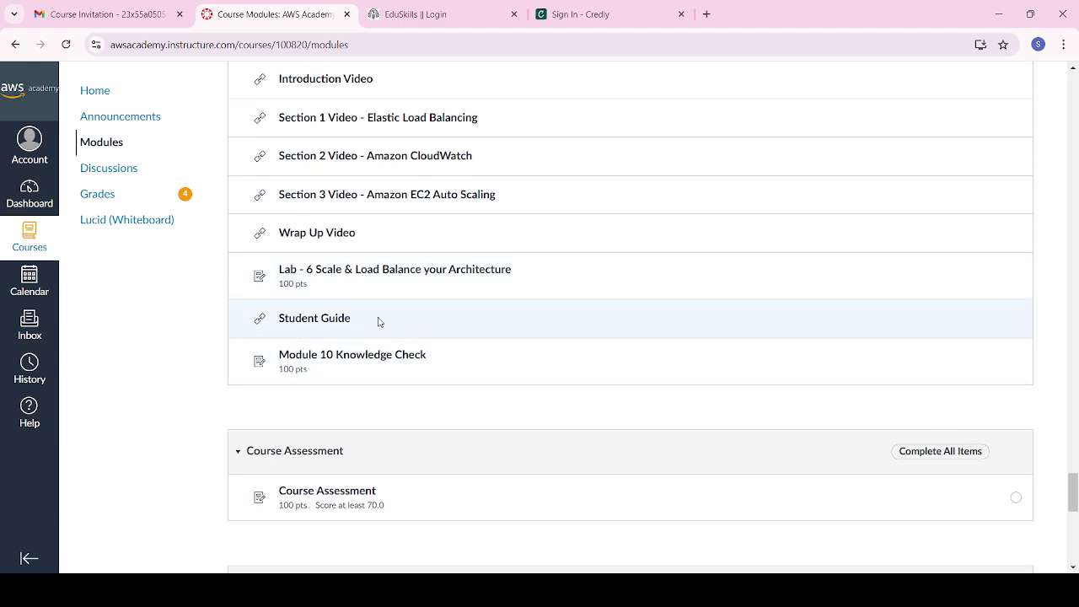
{"action": "scroll", "coordinate": [356, 376], "scroll_direction": "down", "scroll_amount": 3}
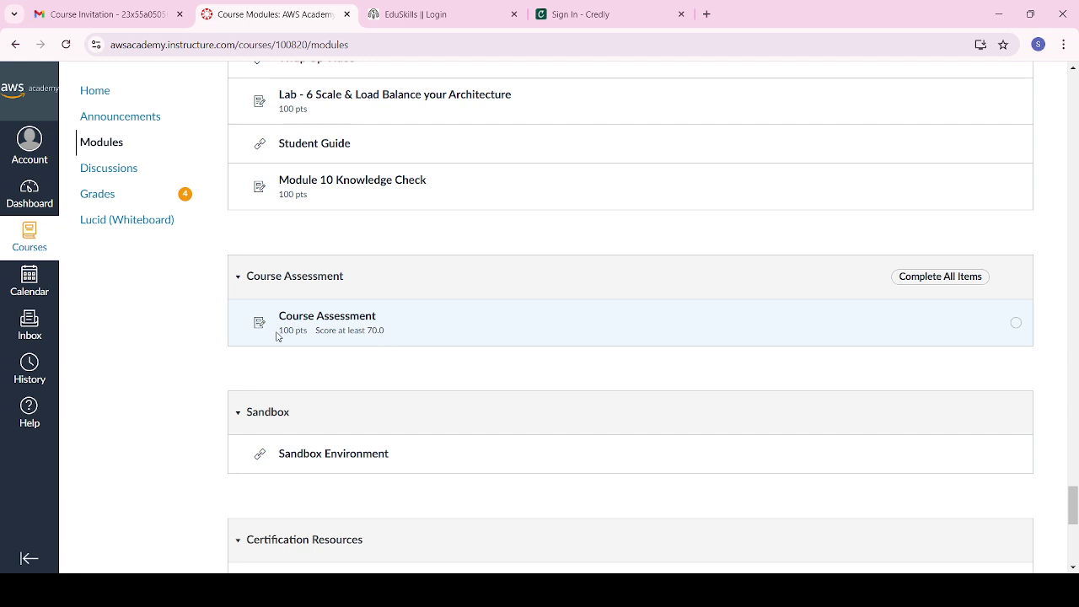
{"action": "left_click_drag", "start_coordinate": [303, 331], "coordinate": [391, 336]}
{"action": "left_click", "coordinate": [392, 336]}
{"action": "scroll", "coordinate": [349, 349], "scroll_direction": "down", "scroll_amount": 1}
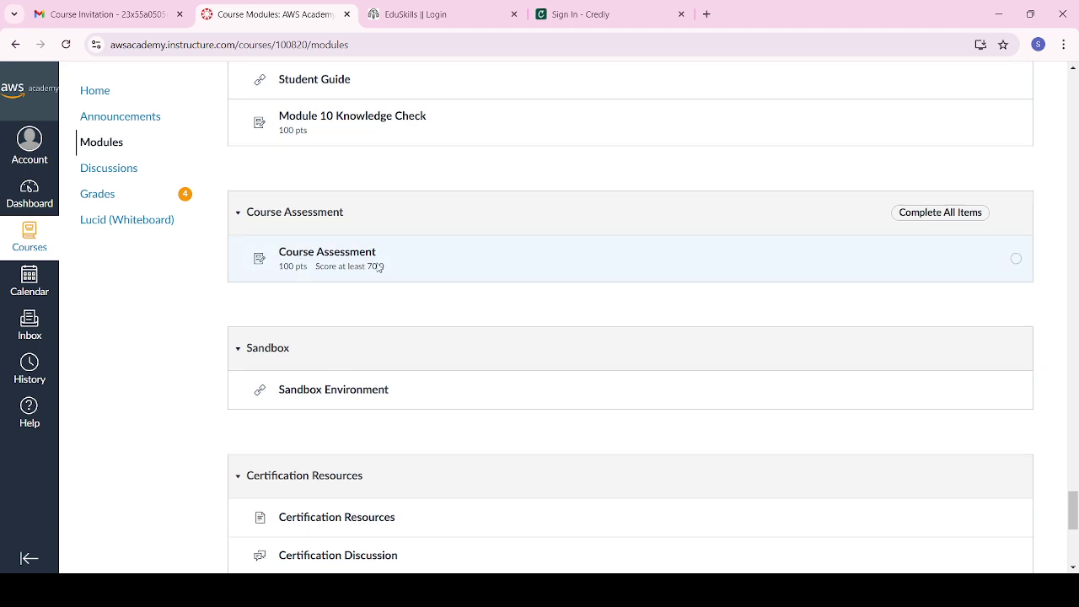
{"action": "scroll", "coordinate": [346, 334], "scroll_direction": "down", "scroll_amount": 1}
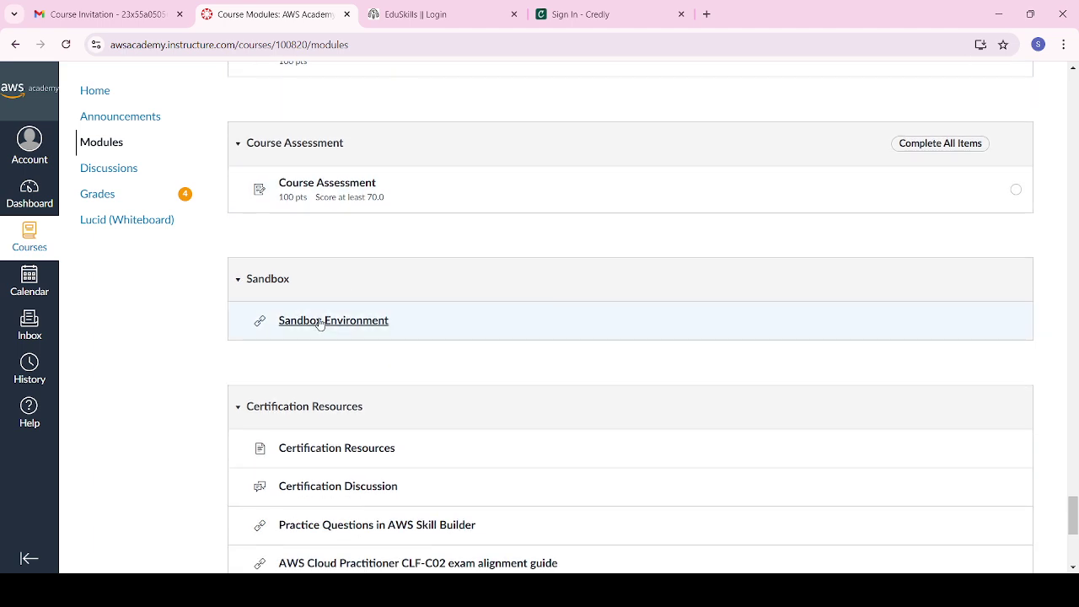
{"action": "left_click", "coordinate": [320, 323]}
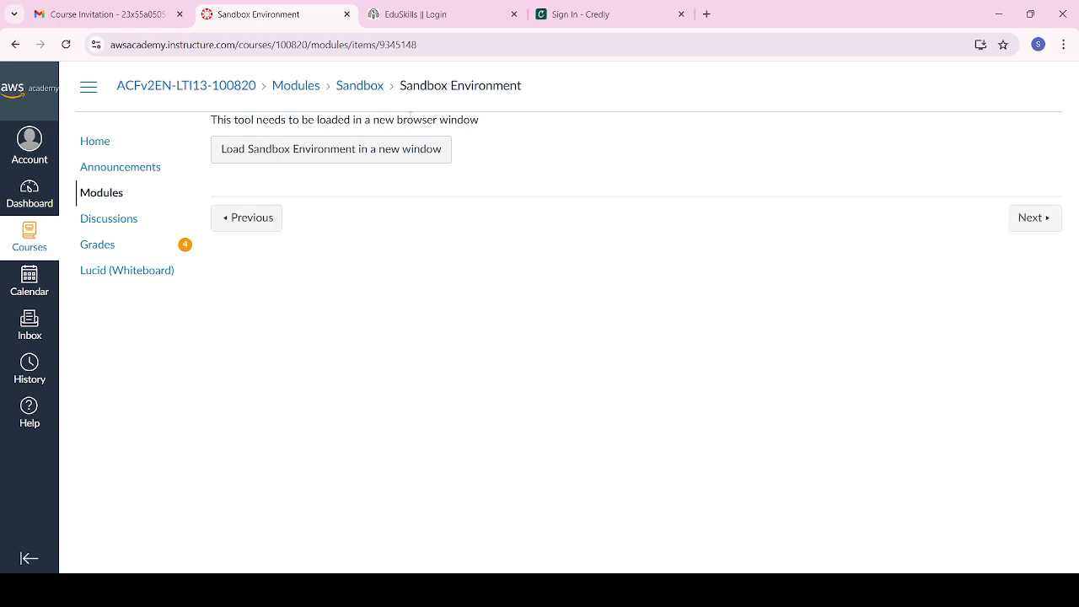
{"action": "left_click", "coordinate": [16, 45]}
{"action": "scroll", "coordinate": [443, 368], "scroll_direction": "down", "scroll_amount": 20}
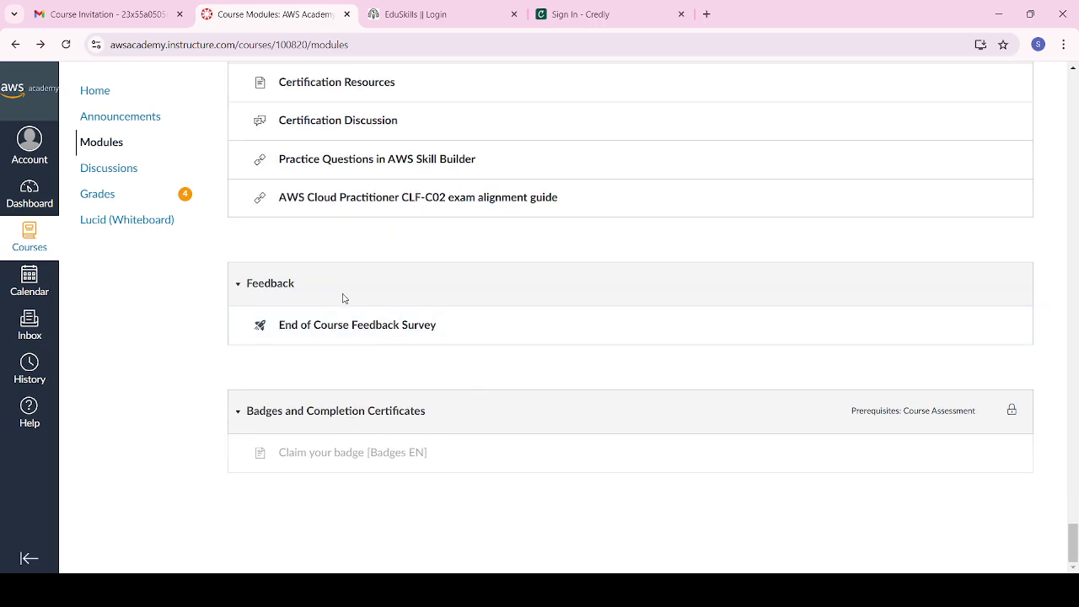
{"action": "scroll", "coordinate": [329, 288], "scroll_direction": "up", "scroll_amount": 3}
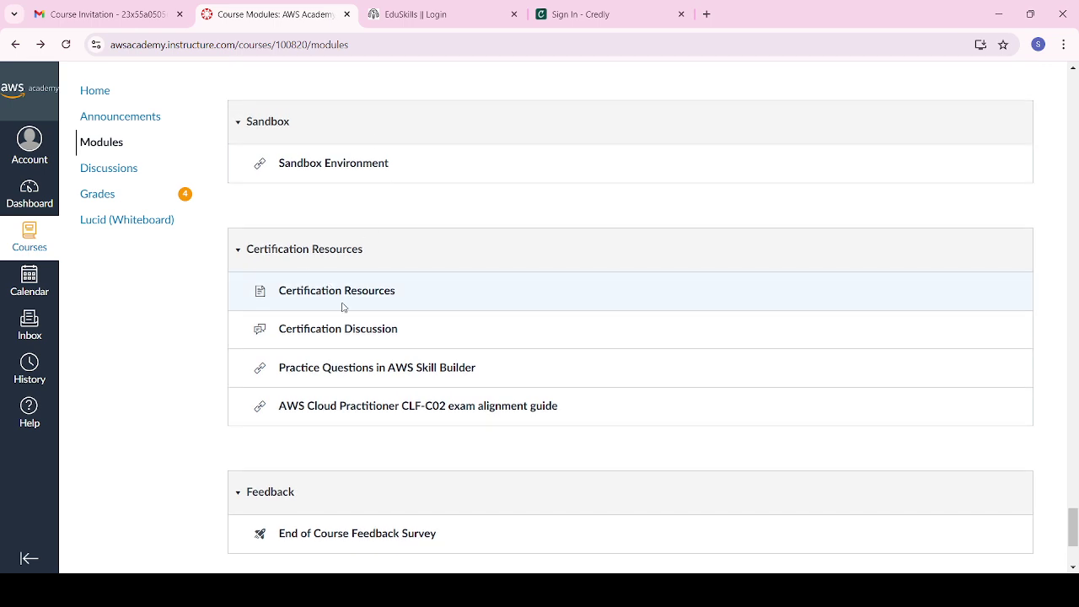
{"action": "scroll", "coordinate": [342, 306], "scroll_direction": "down", "scroll_amount": 3}
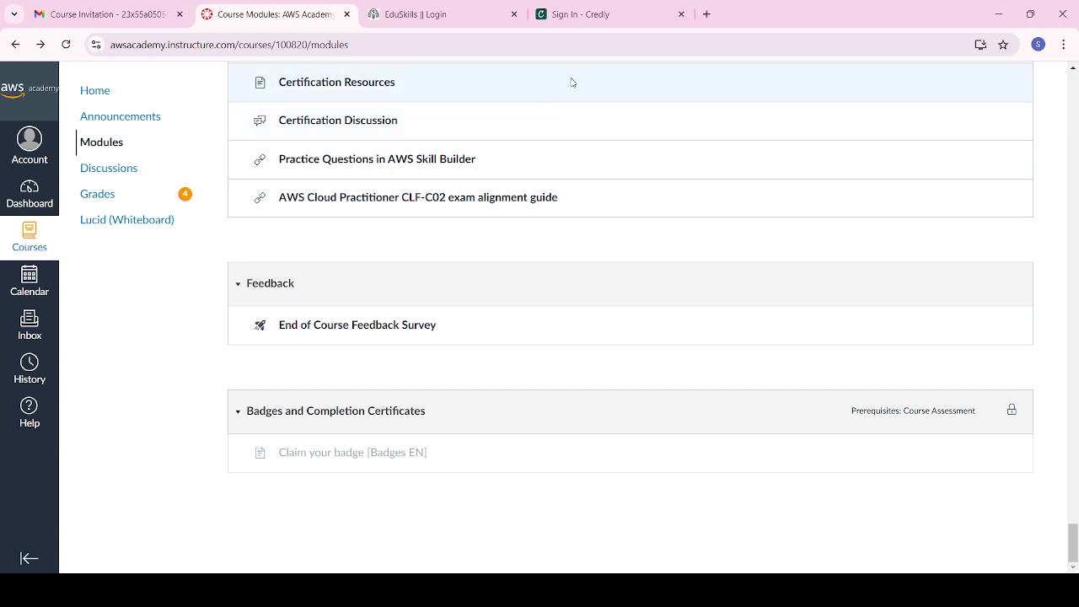
{"action": "scroll", "coordinate": [438, 244], "scroll_direction": "up", "scroll_amount": 15}
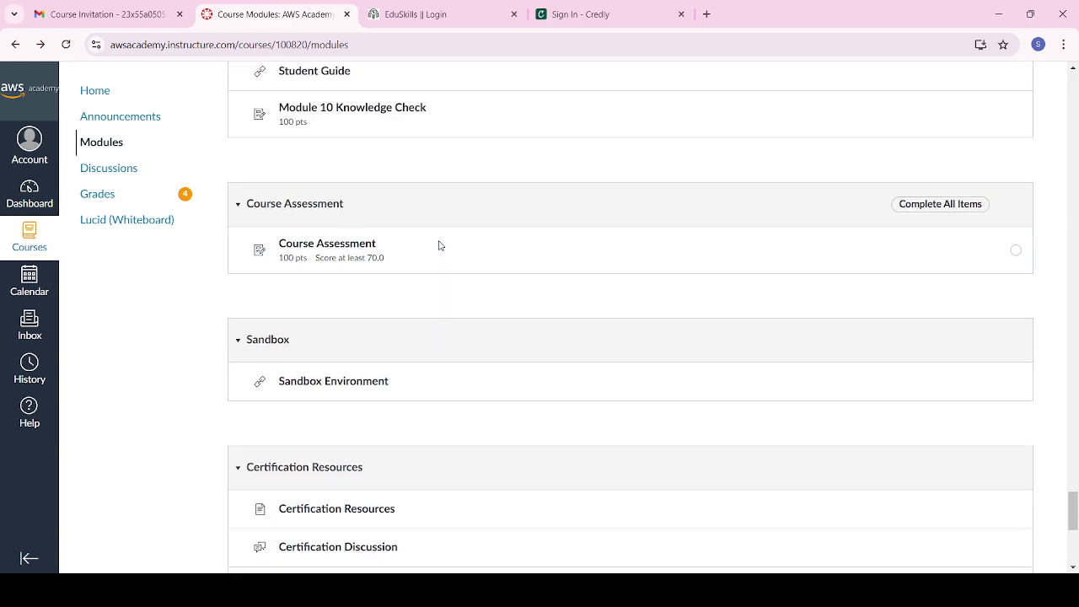
{"action": "scroll", "coordinate": [438, 245], "scroll_direction": "up", "scroll_amount": 4}
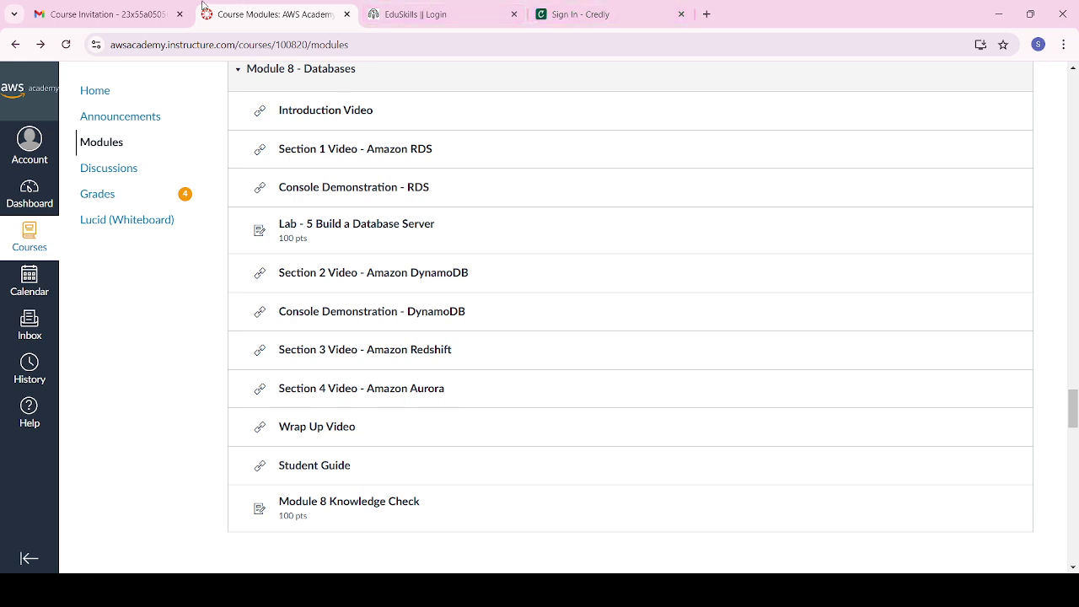
Step: Replace the Gmail 'canvas' search with a search for 'credly'
{"action": "left_click", "coordinate": [139, 10]}
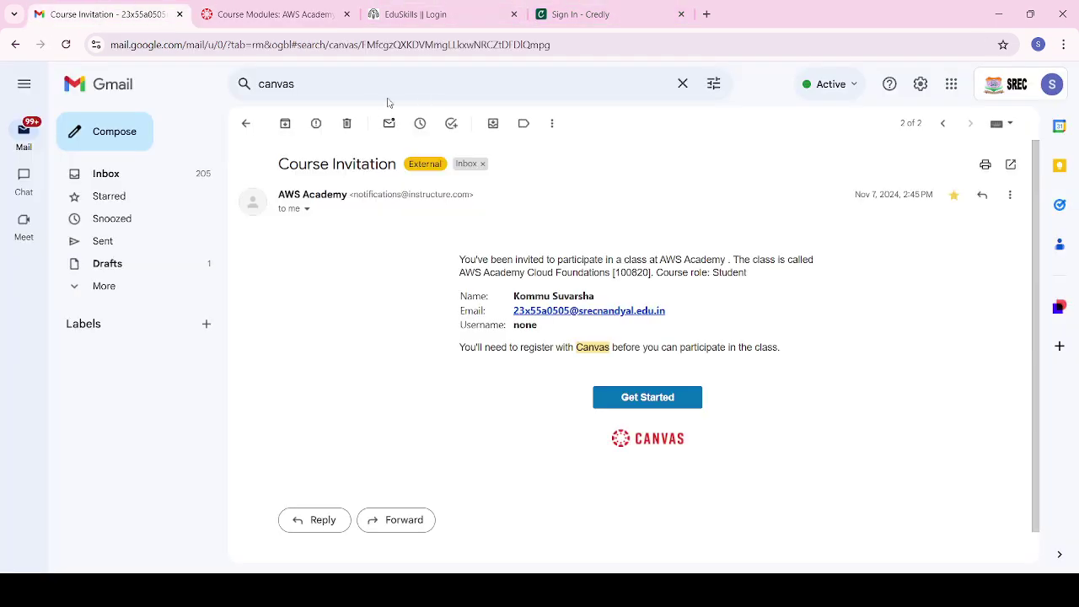
{"action": "left_click", "coordinate": [246, 123]}
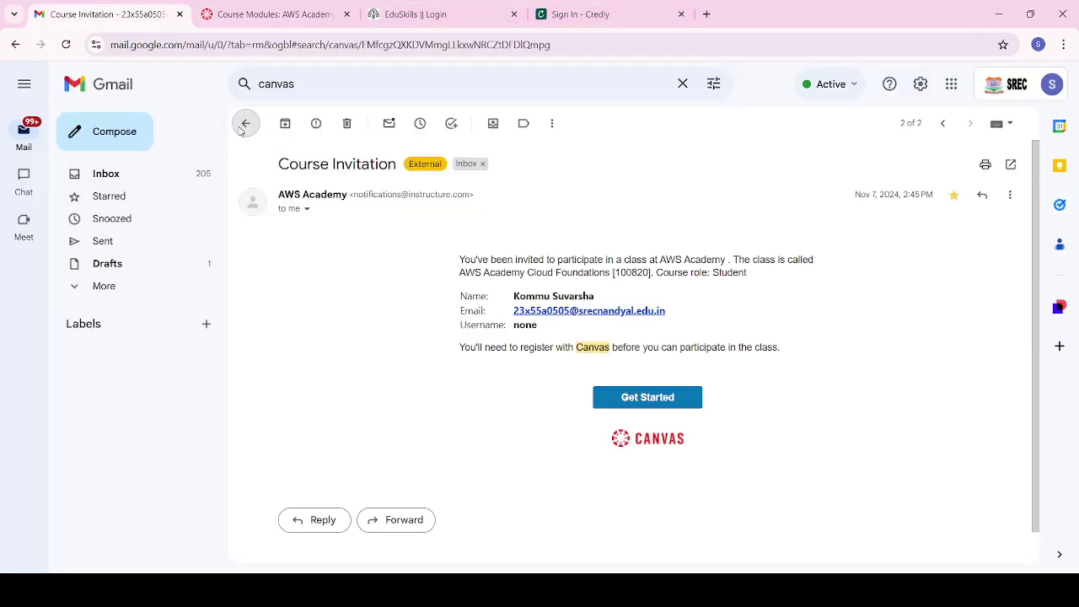
{"action": "left_click", "coordinate": [324, 85]}
{"action": "key", "text": "ctrl+a"}
{"action": "key", "text": "BackSpace"}
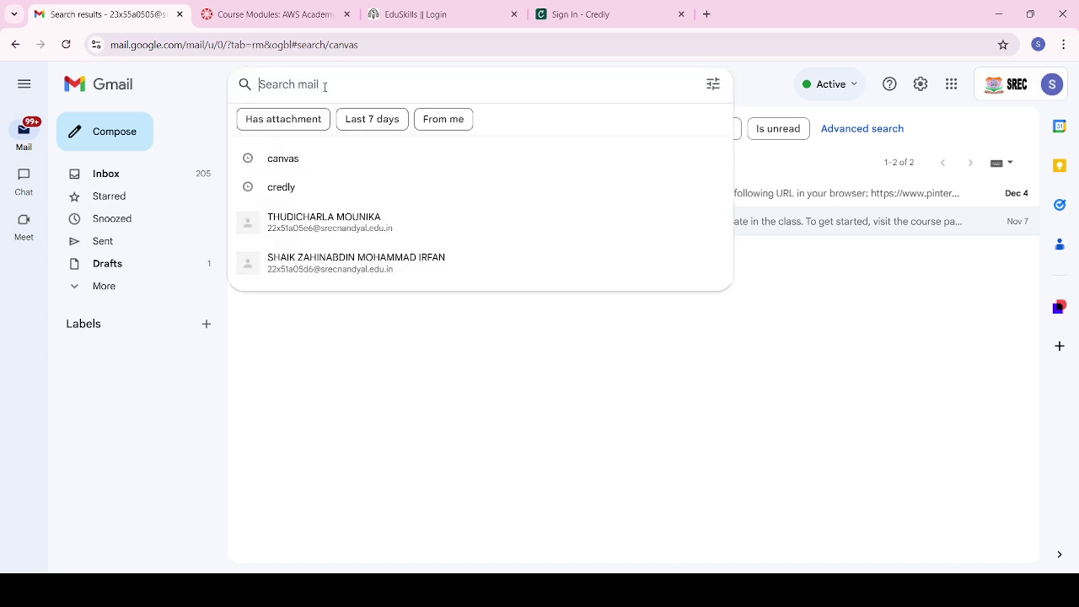
{"action": "type", "text": "cr"}
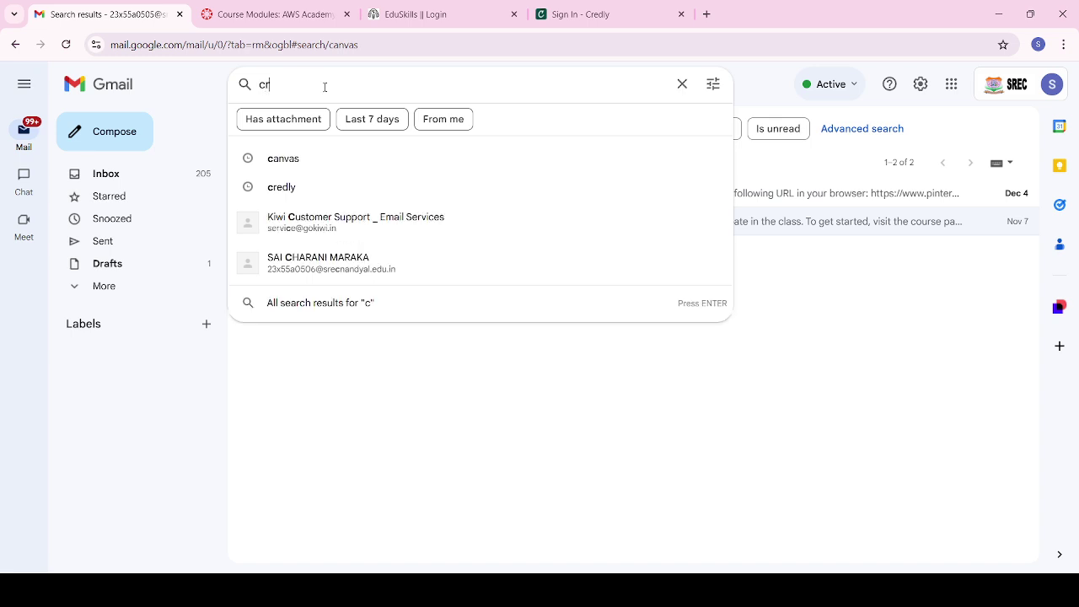
{"action": "type", "text": "edly"}
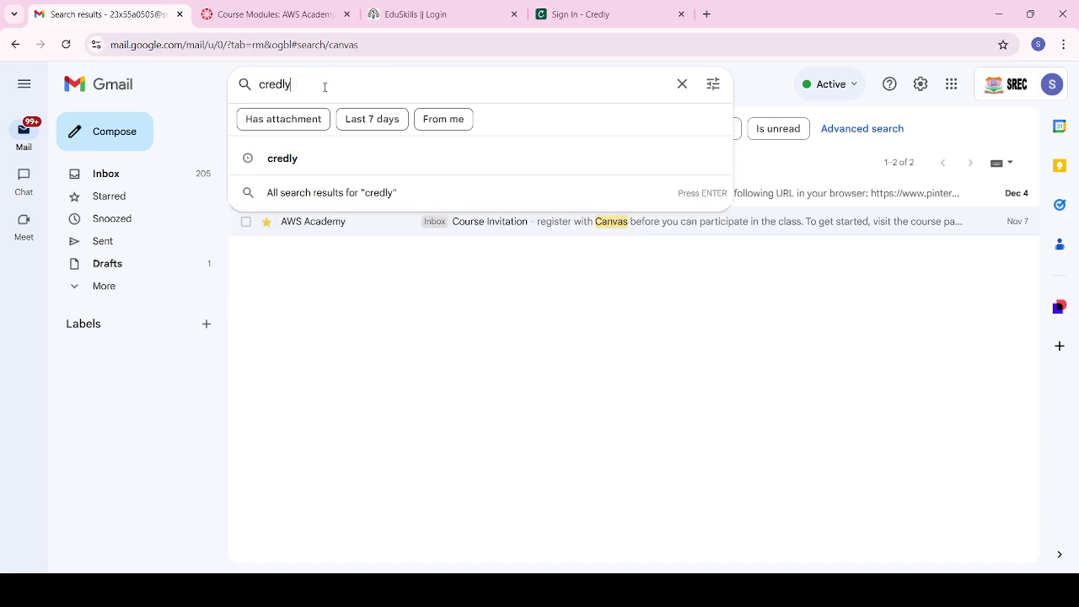
{"action": "key", "text": "Return"}
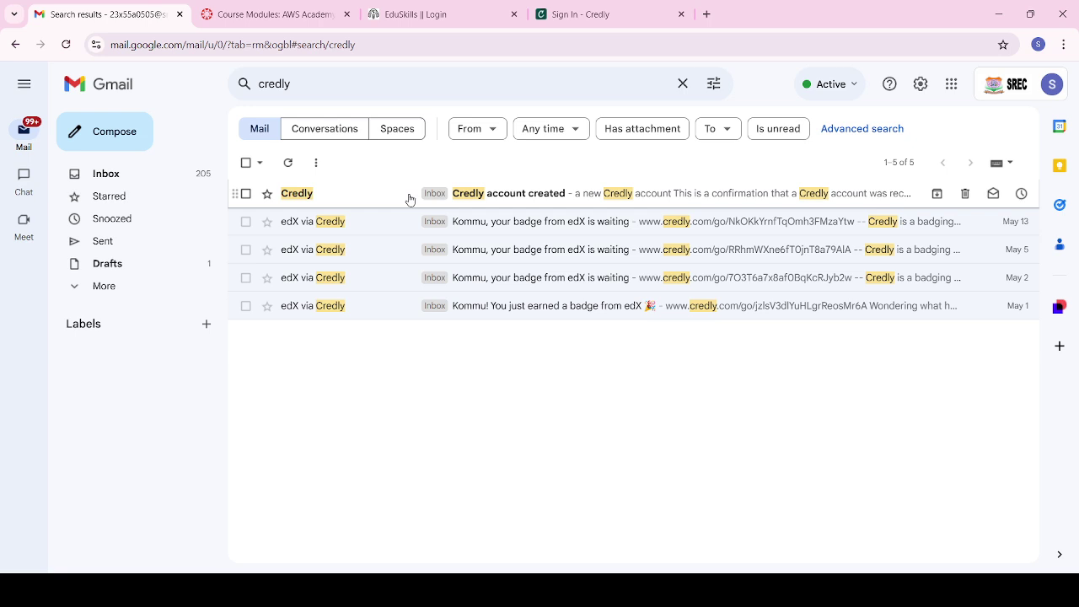
Step: Read the 'Credly account created' email and return to the Credly results
{"action": "left_click", "coordinate": [409, 199]}
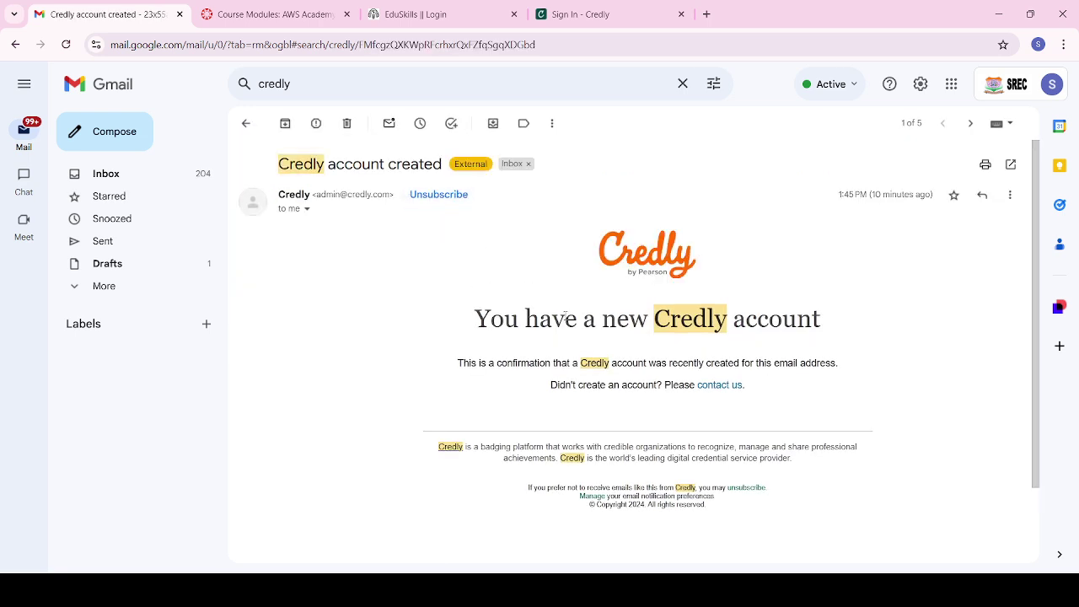
{"action": "scroll", "coordinate": [566, 317], "scroll_direction": "down", "scroll_amount": 1}
{"action": "scroll", "coordinate": [566, 317], "scroll_direction": "down", "scroll_amount": 1}
{"action": "scroll", "coordinate": [565, 319], "scroll_direction": "up", "scroll_amount": 2}
{"action": "left_click", "coordinate": [247, 123]}
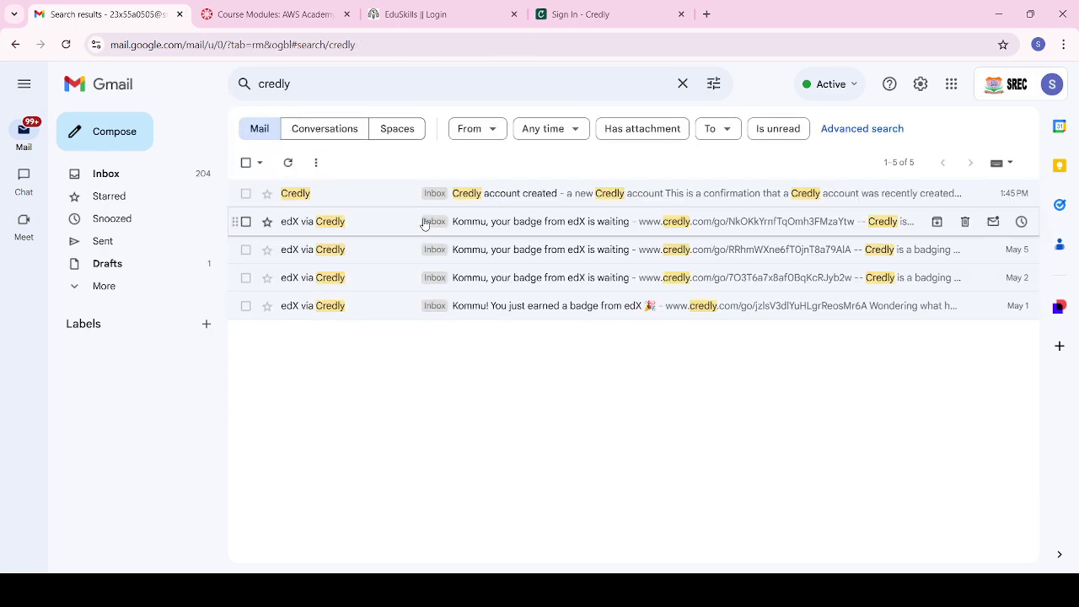
Step: Accept the Data Analytics Essentials badge from the May 13 edX badge email
{"action": "left_click", "coordinate": [498, 226]}
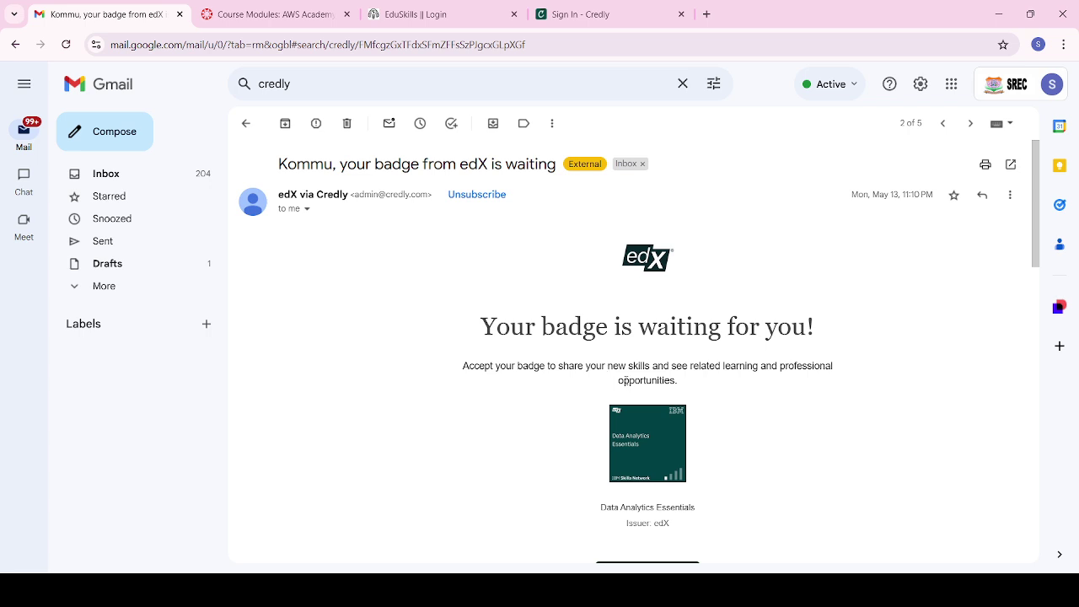
{"action": "scroll", "coordinate": [625, 379], "scroll_direction": "down", "scroll_amount": 3}
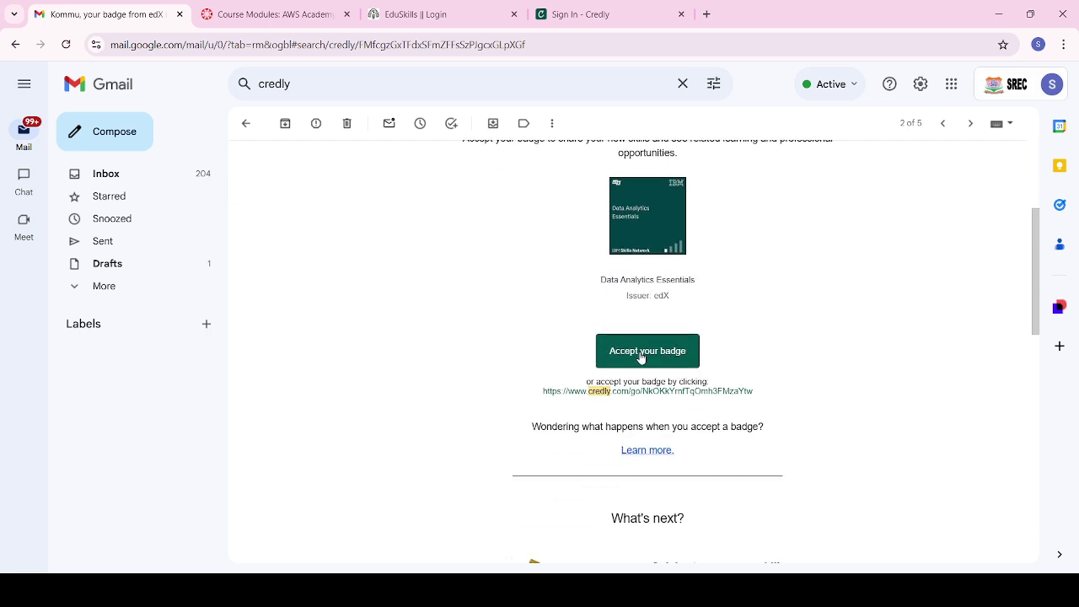
{"action": "left_click", "coordinate": [641, 358]}
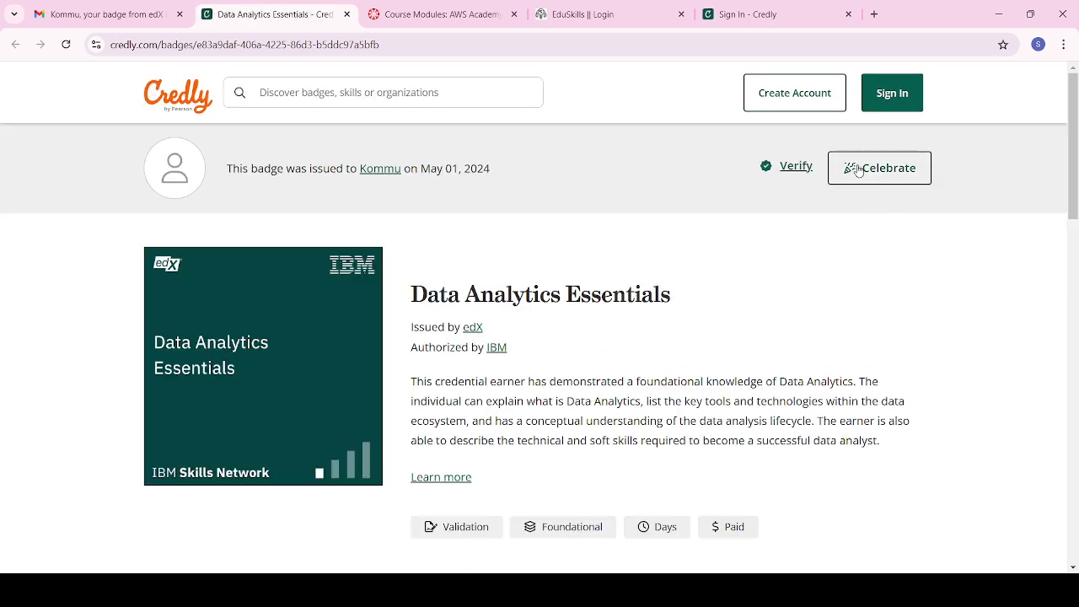
Step: Sign in to Credly via Google and view the AWS Academy Cloud Architecting badge on the dashboard
{"action": "left_click", "coordinate": [894, 103]}
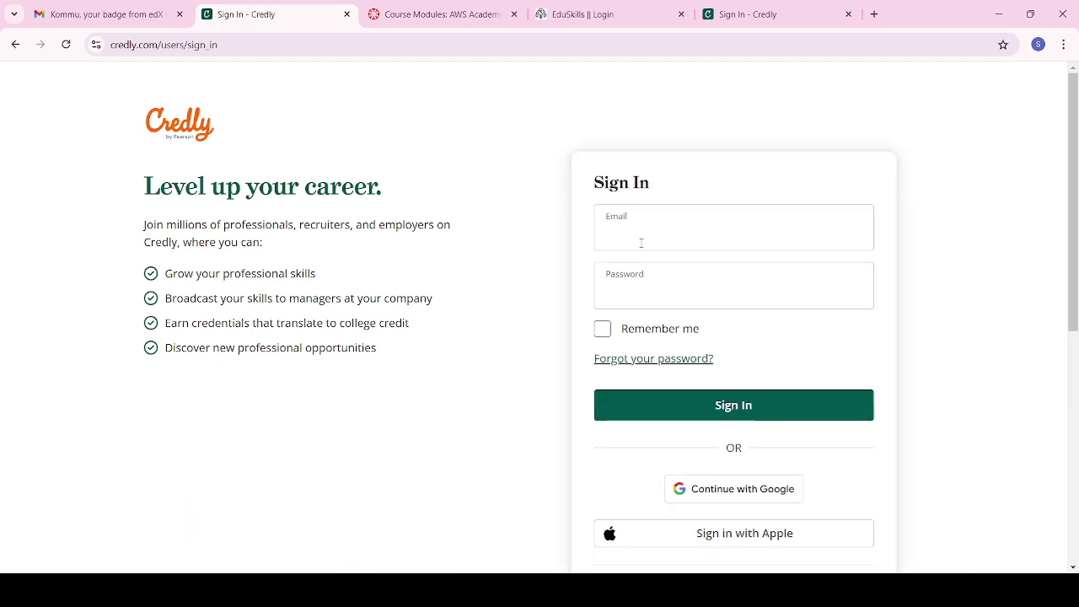
{"action": "left_click", "coordinate": [711, 492]}
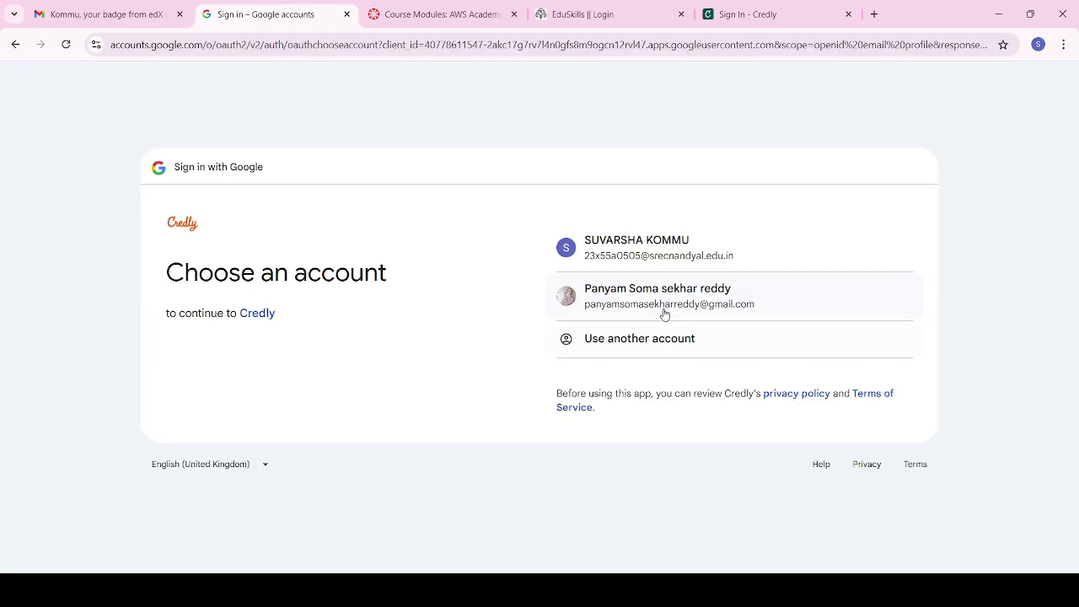
{"action": "left_click", "coordinate": [636, 295]}
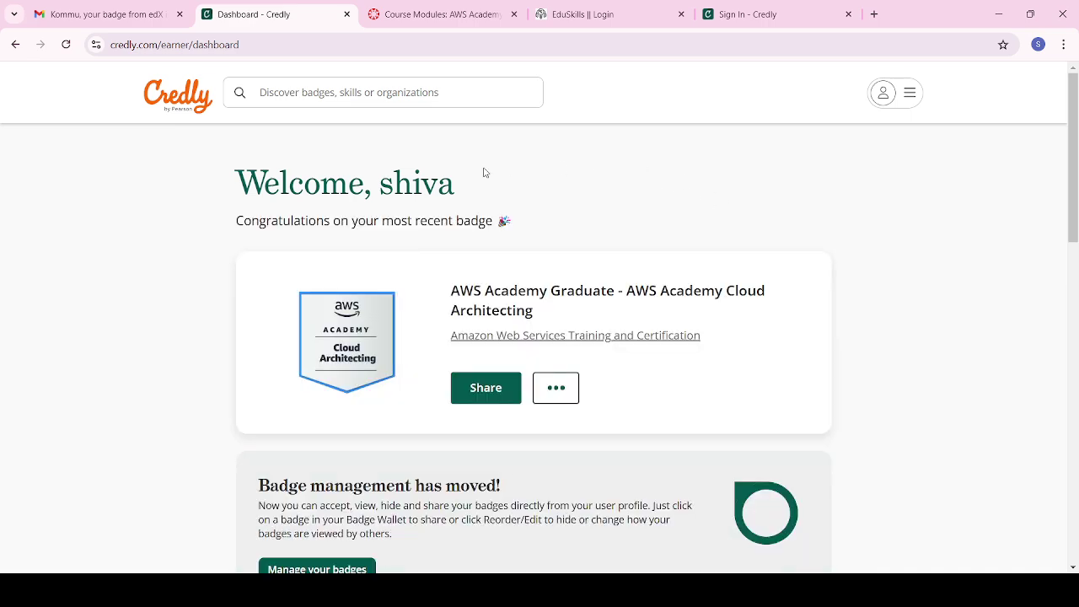
{"action": "left_click_drag", "start_coordinate": [352, 180], "coordinate": [540, 190]}
{"action": "left_click", "coordinate": [545, 192]}
{"action": "scroll", "coordinate": [614, 271], "scroll_direction": "down", "scroll_amount": 1}
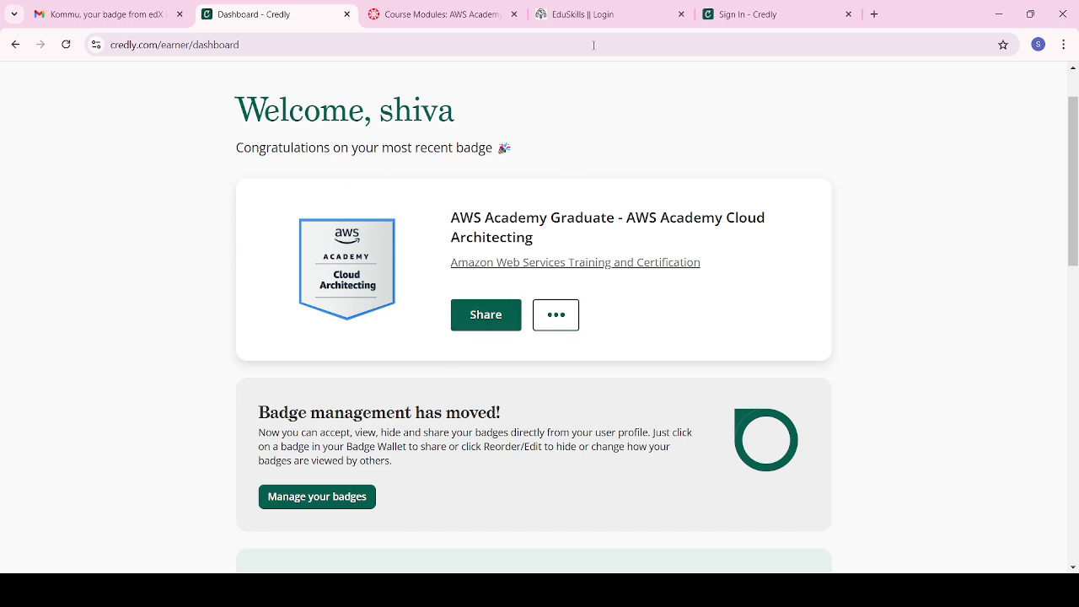
Step: Close the EduSkills internship support notice, check the AWS Academy and Credly tabs, then return
{"action": "left_click", "coordinate": [576, 15]}
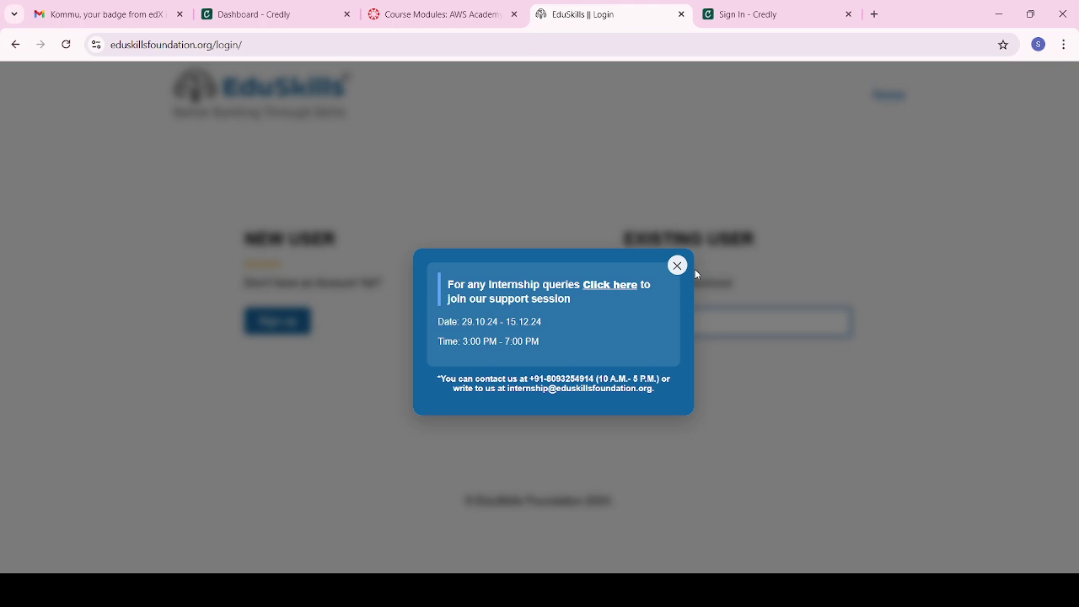
{"action": "left_click", "coordinate": [677, 265]}
{"action": "left_click", "coordinate": [436, 10]}
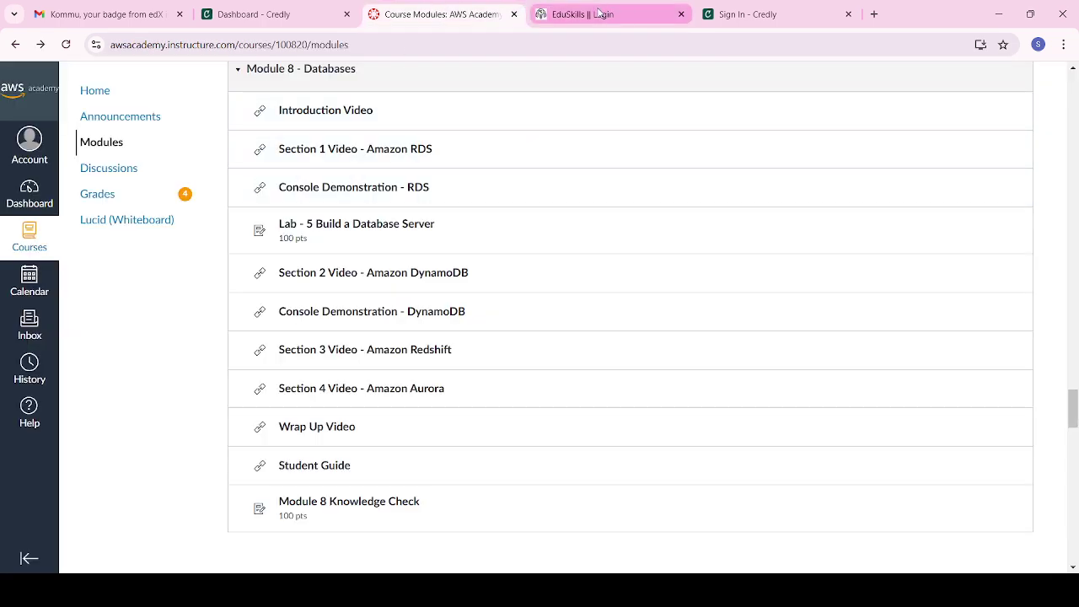
{"action": "left_click", "coordinate": [253, 15]}
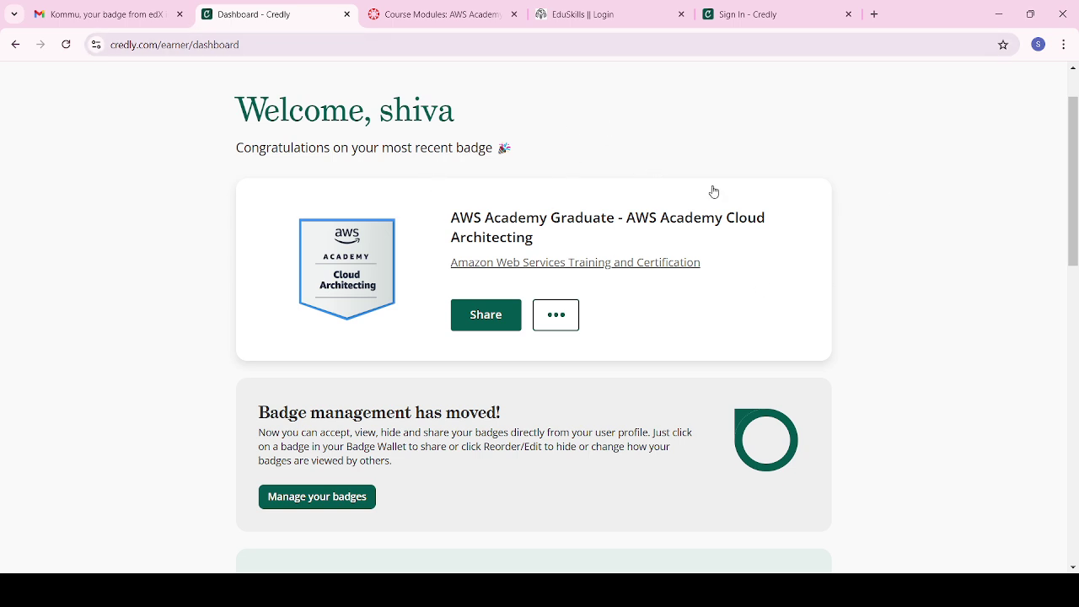
{"action": "left_click", "coordinate": [588, 17]}
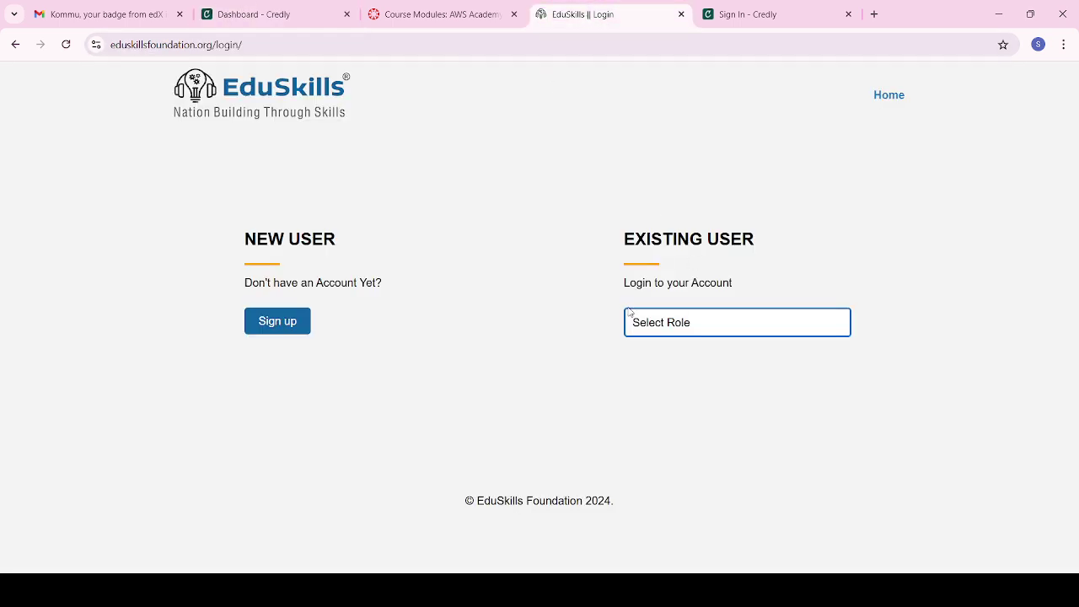
Step: Select the Student role, enter the college e-mail address, and request the login OTP
{"action": "left_click", "coordinate": [656, 387]}
{"action": "left_click", "coordinate": [660, 374]}
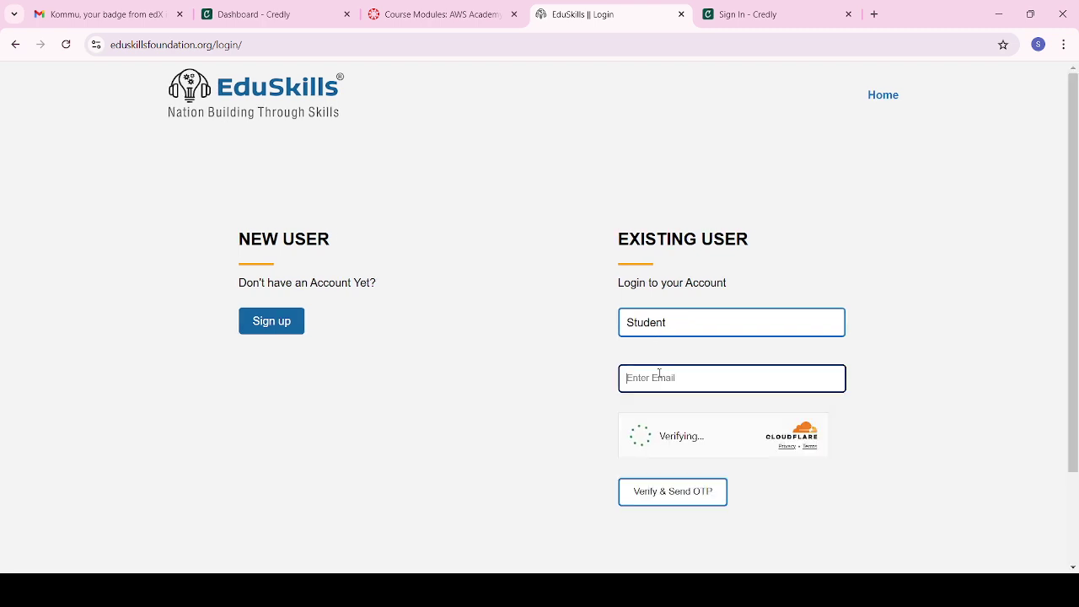
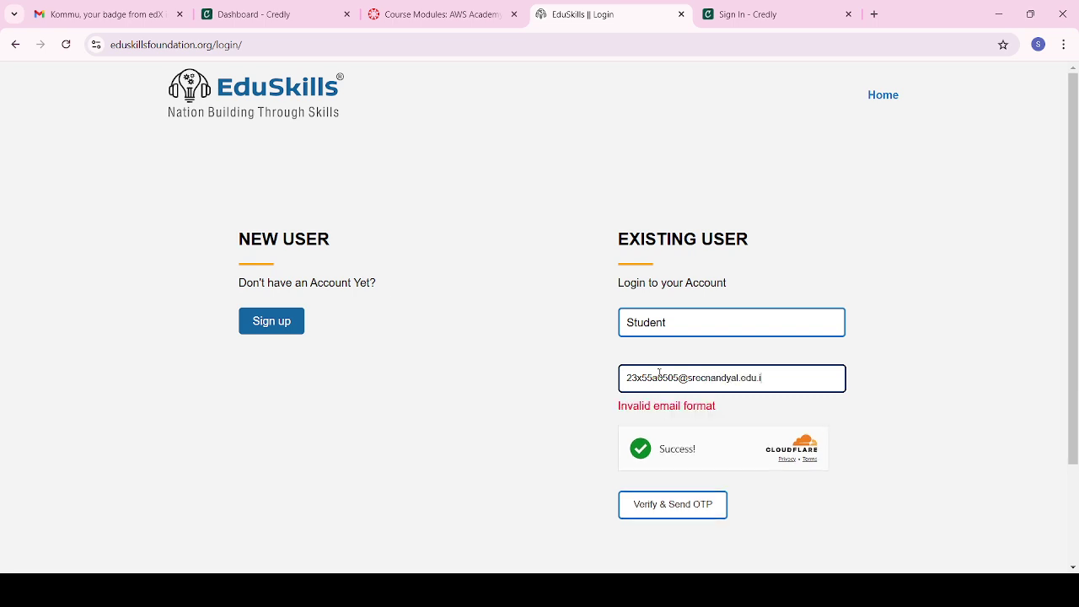
{"action": "left_click", "coordinate": [669, 496]}
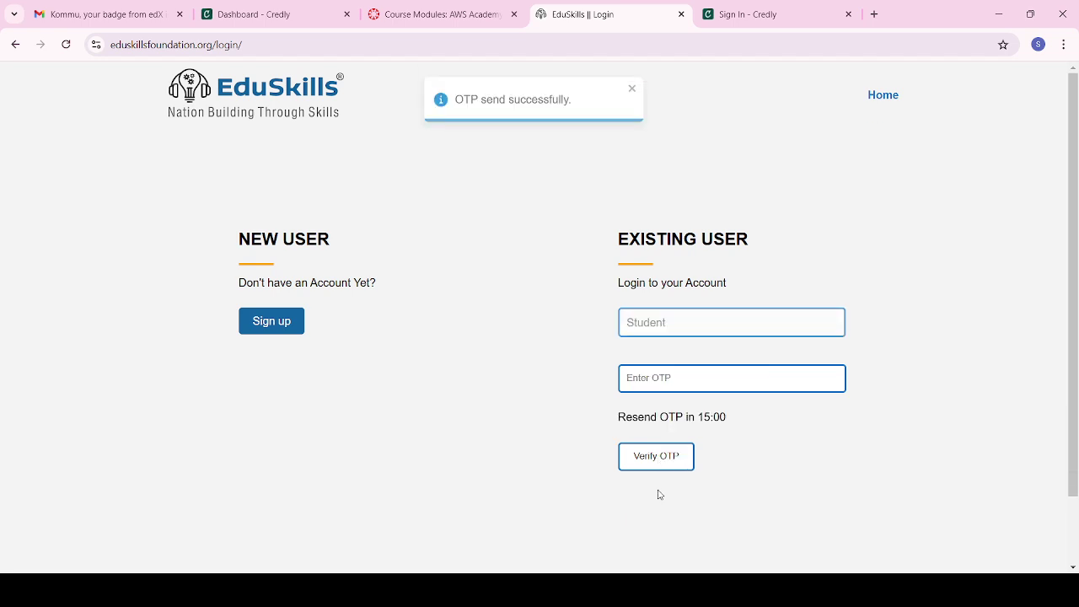
Step: Open the EduSkills portal verification email in Gmail and copy the newest code
{"action": "left_click", "coordinate": [57, 12]}
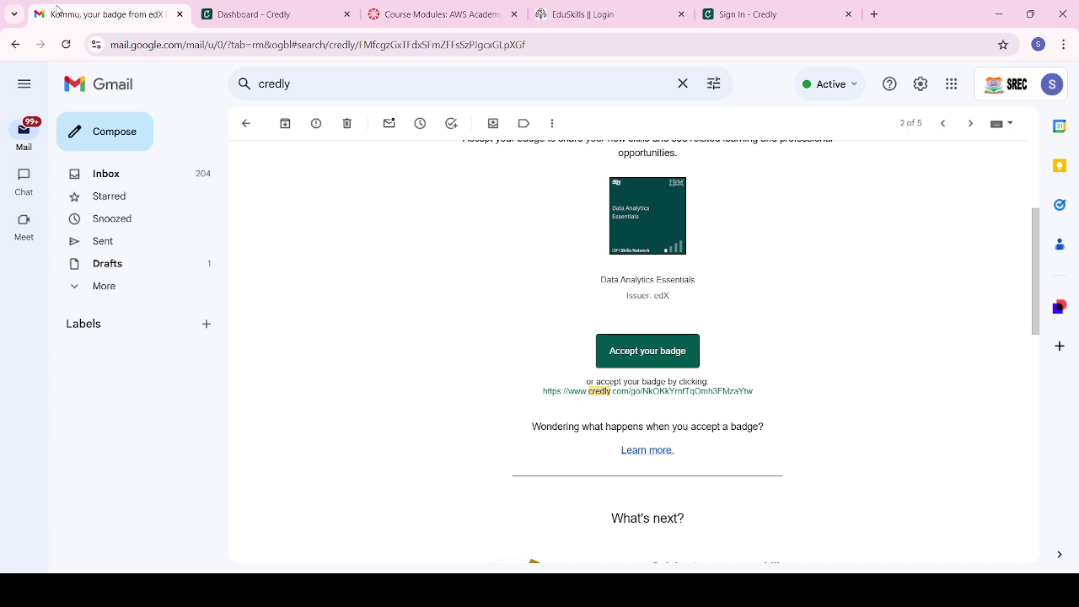
{"action": "left_click", "coordinate": [117, 86]}
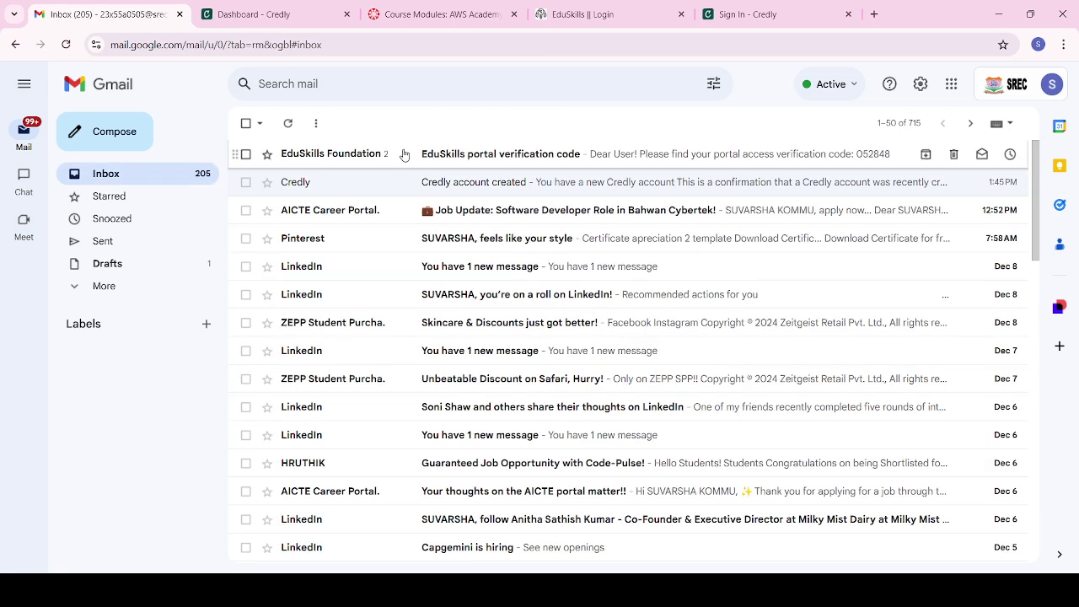
{"action": "left_click", "coordinate": [404, 155]}
{"action": "double_click", "coordinate": [505, 318]}
{"action": "key", "text": "ctrl+c"}
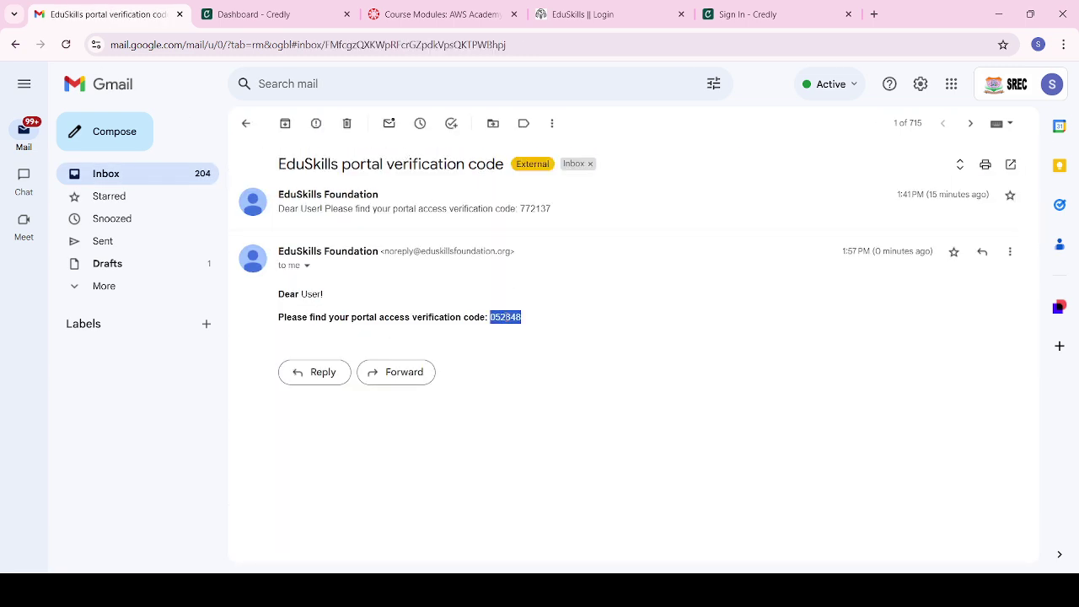
Step: Paste the code into EduSkills' Enter OTP field and verify to finish logging in
{"action": "left_click", "coordinate": [607, 17]}
{"action": "left_click", "coordinate": [666, 371]}
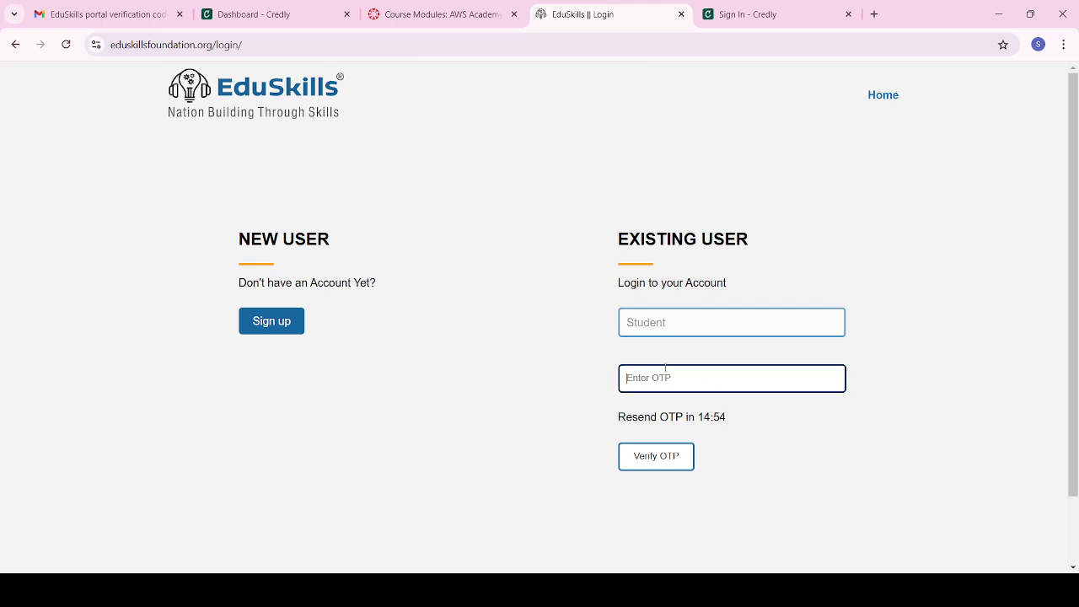
{"action": "key", "text": "ctrl+v"}
{"action": "left_click", "coordinate": [646, 459]}
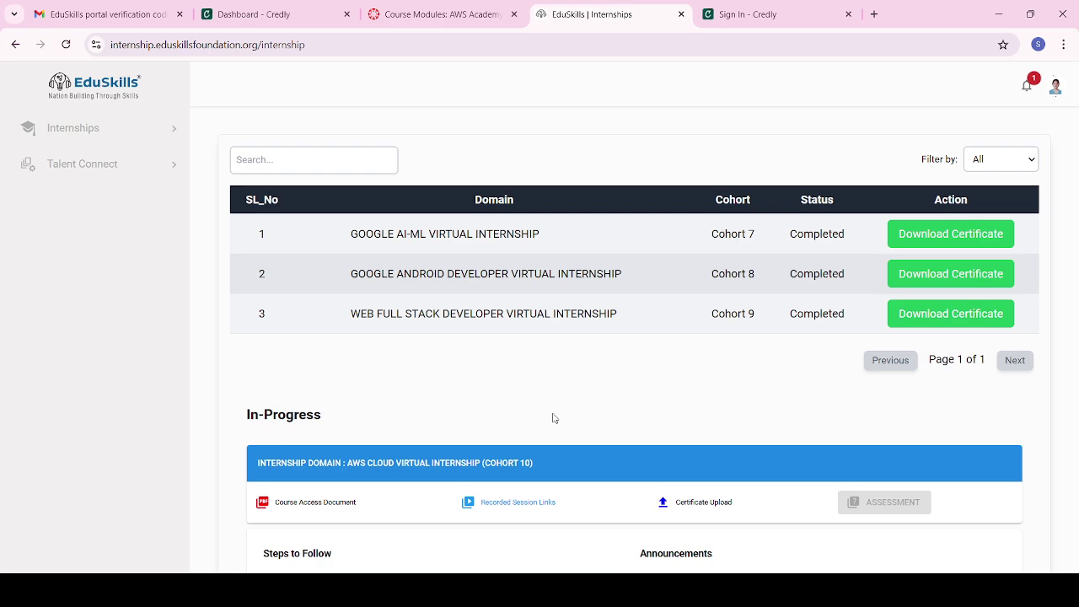
Step: Open the AWS internship's certificate upload form, check both URL fields, then go to Credly
{"action": "scroll", "coordinate": [554, 418], "scroll_direction": "down", "scroll_amount": 1}
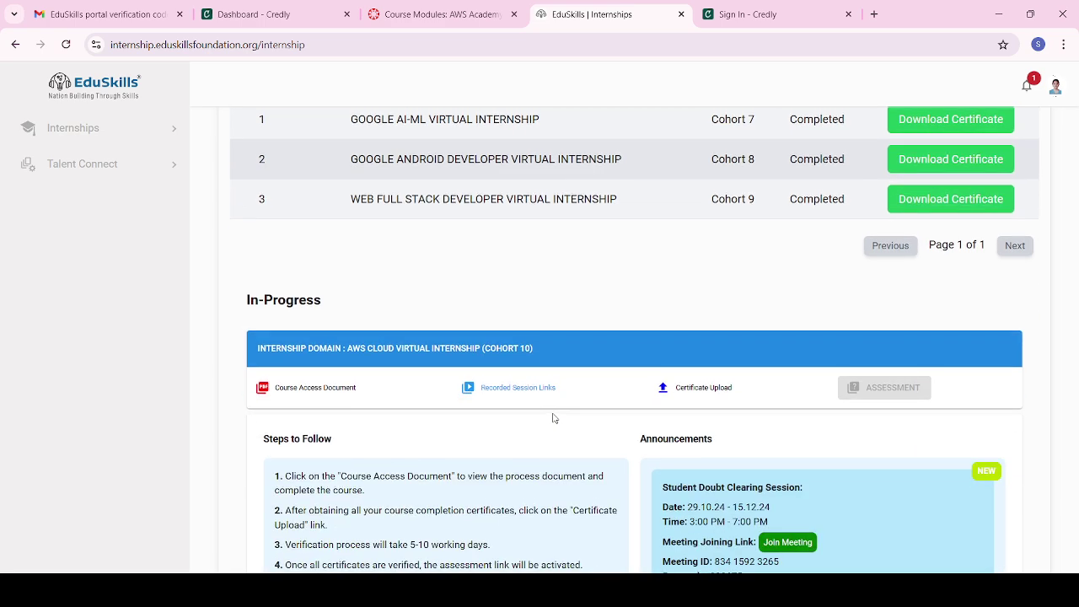
{"action": "left_click", "coordinate": [704, 388]}
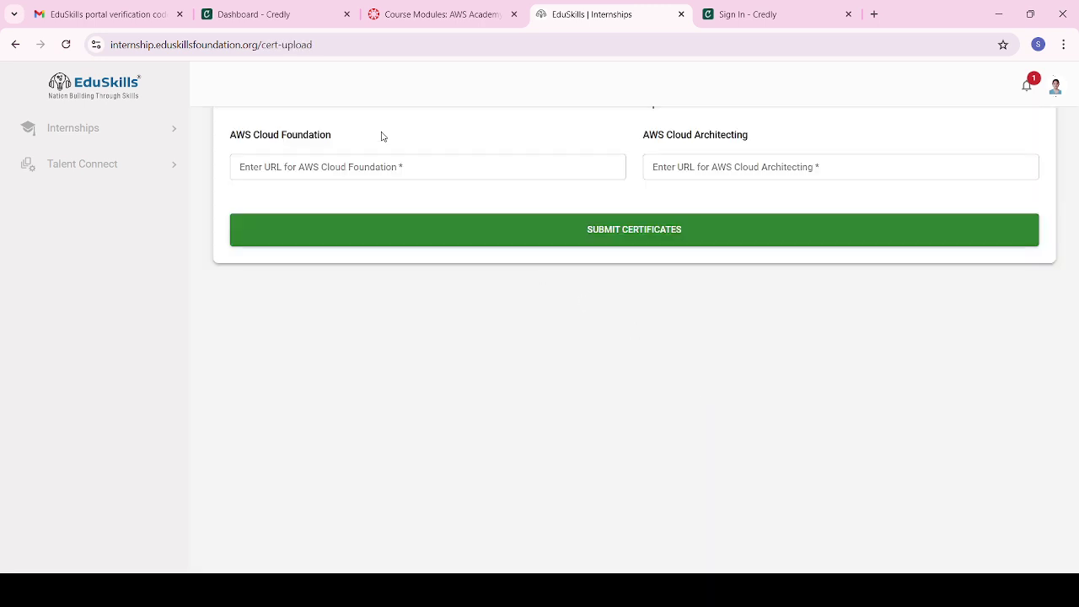
{"action": "left_click", "coordinate": [315, 163]}
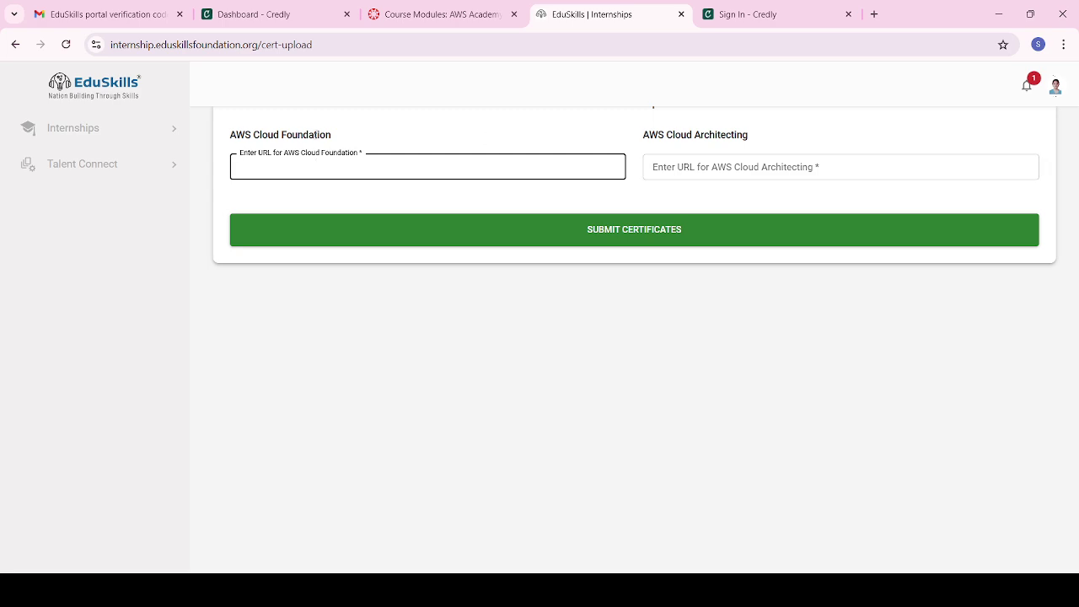
{"action": "left_click", "coordinate": [688, 165]}
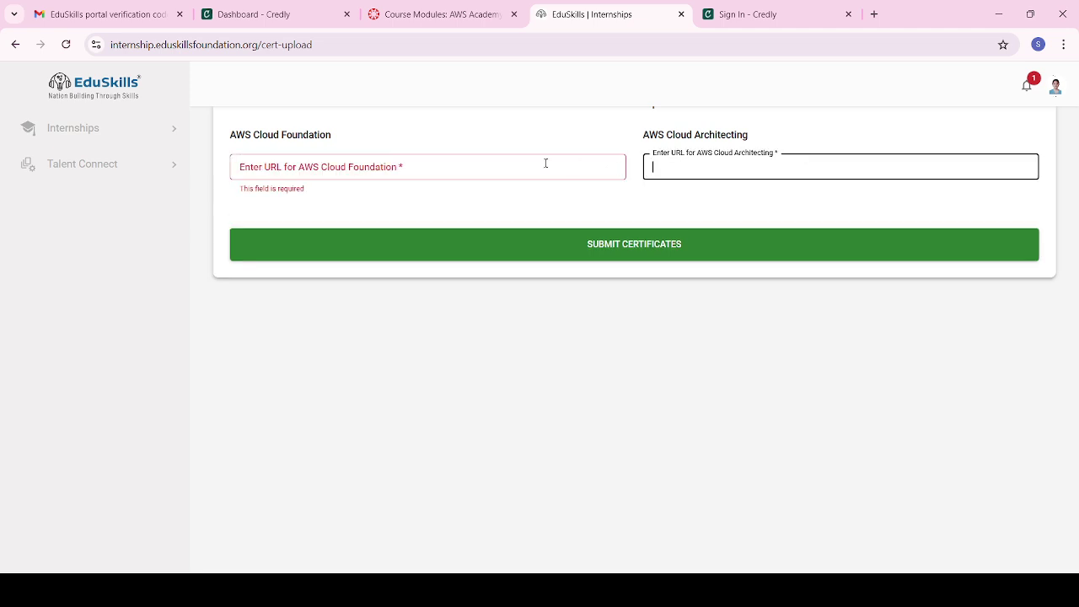
{"action": "left_click", "coordinate": [467, 166]}
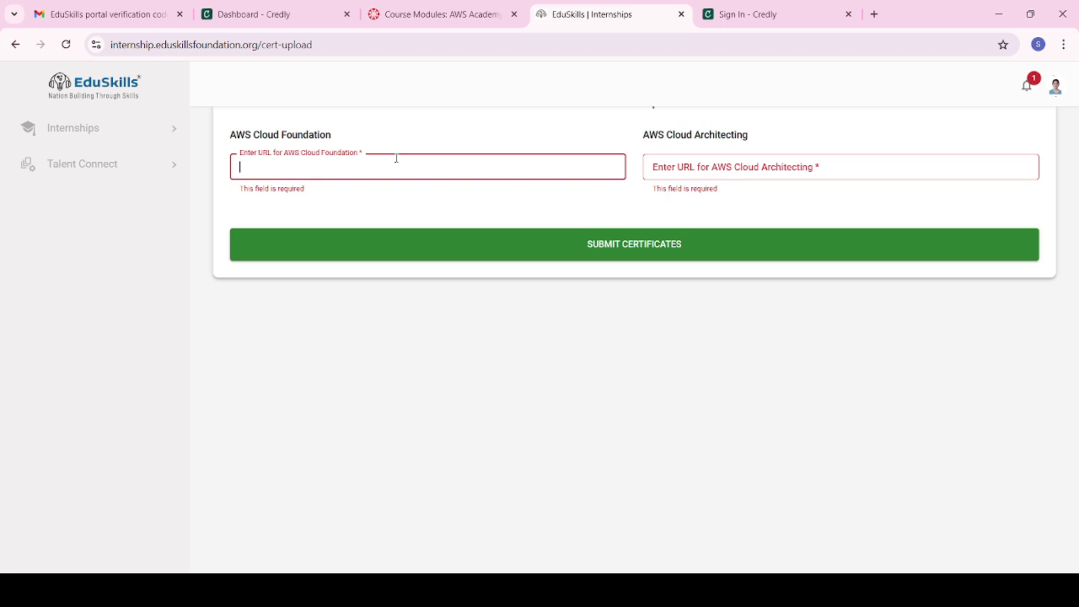
{"action": "left_click", "coordinate": [740, 14]}
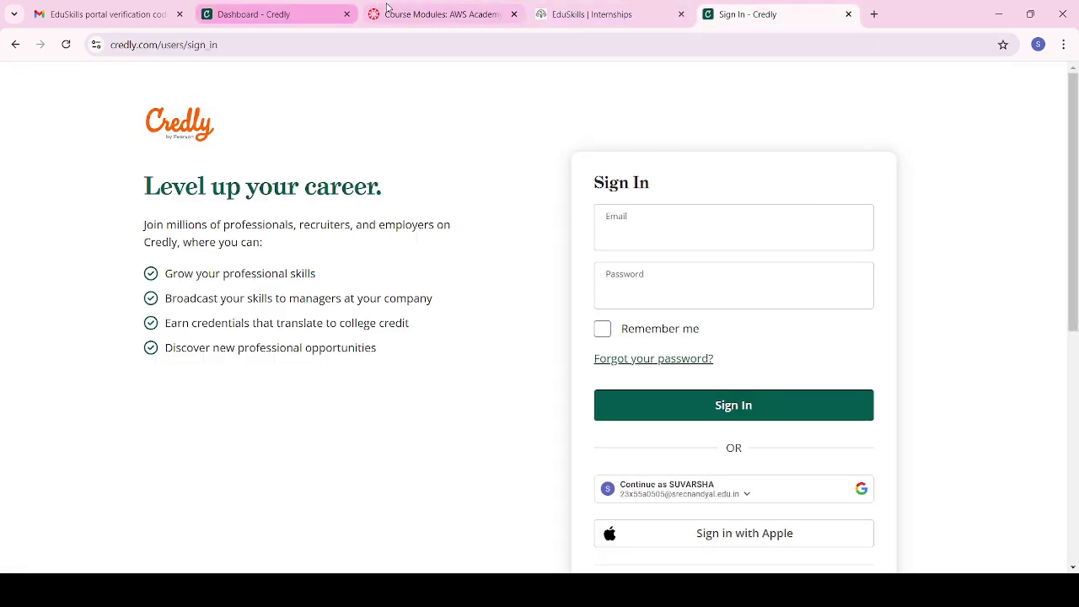
Step: Copy the AWS Academy Cloud Architecting badge's public link from the Credly dashboard
{"action": "left_click", "coordinate": [424, 12]}
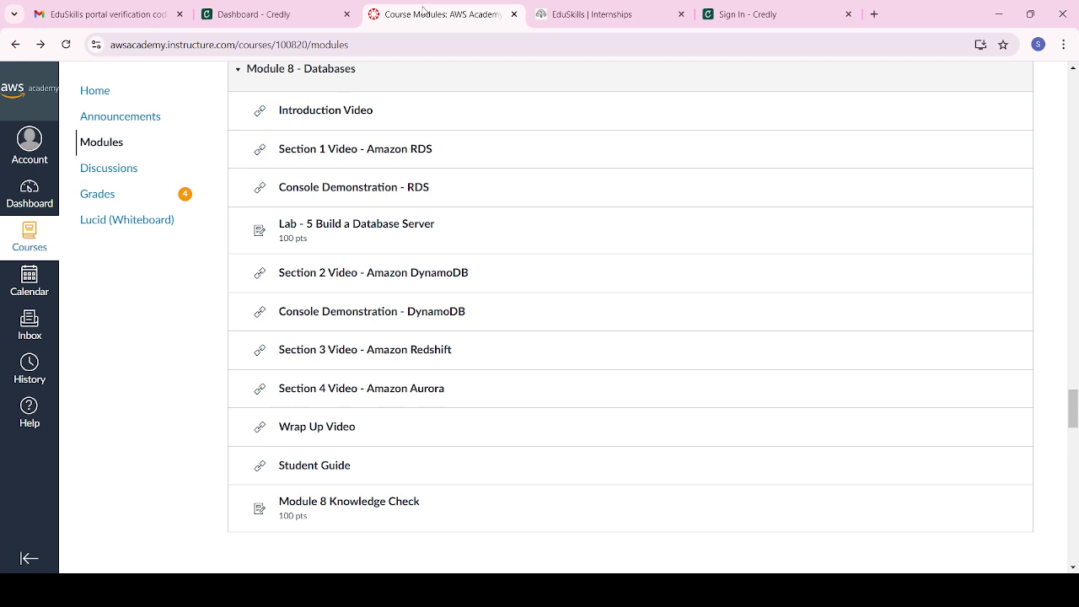
{"action": "left_click", "coordinate": [247, 17]}
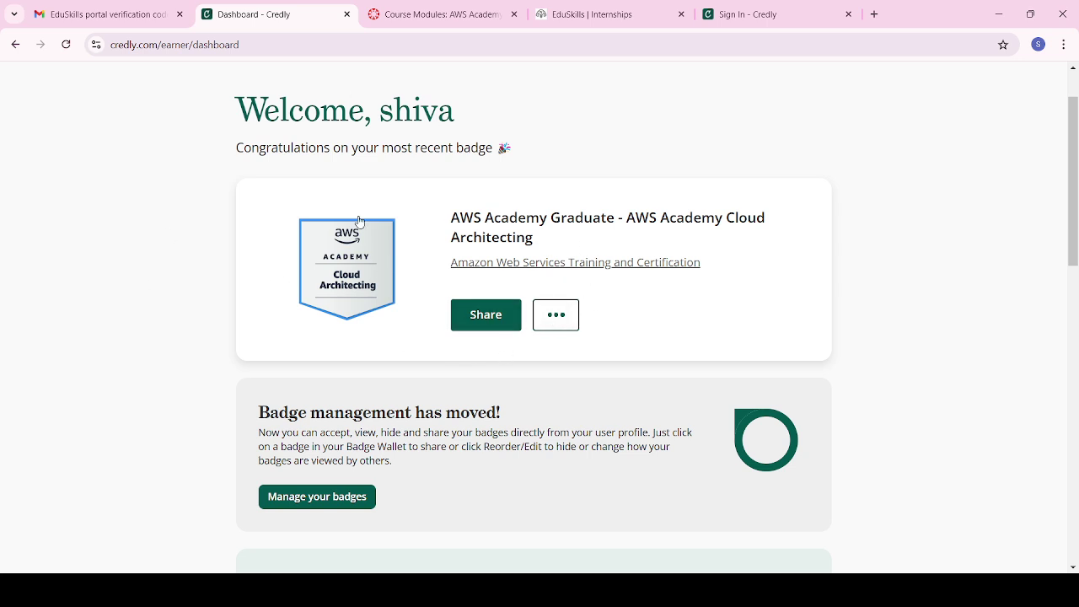
{"action": "left_click", "coordinate": [481, 314]}
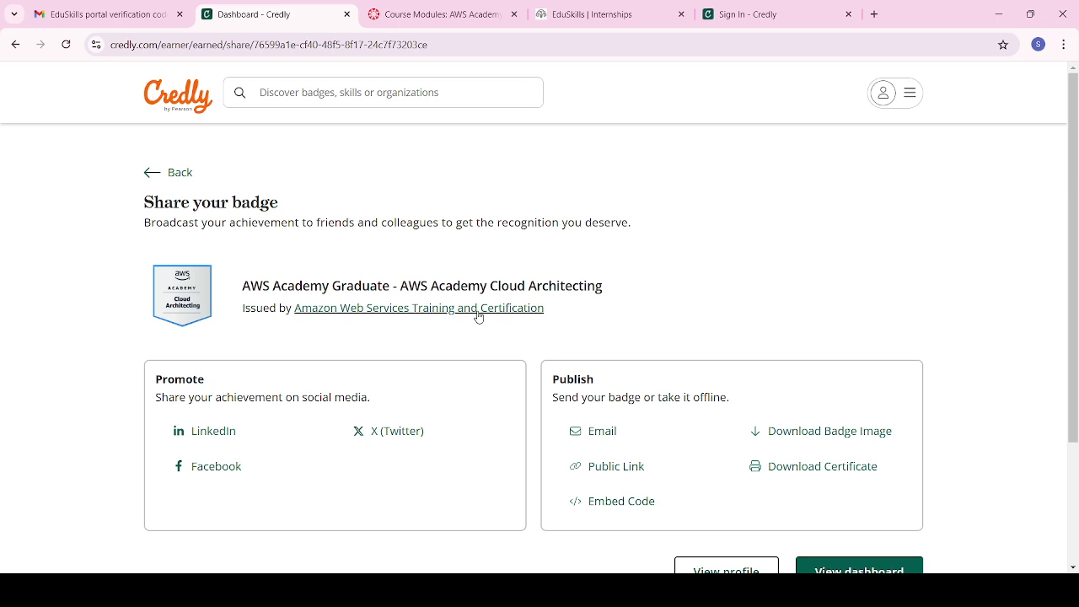
{"action": "scroll", "coordinate": [667, 404], "scroll_direction": "down", "scroll_amount": 1}
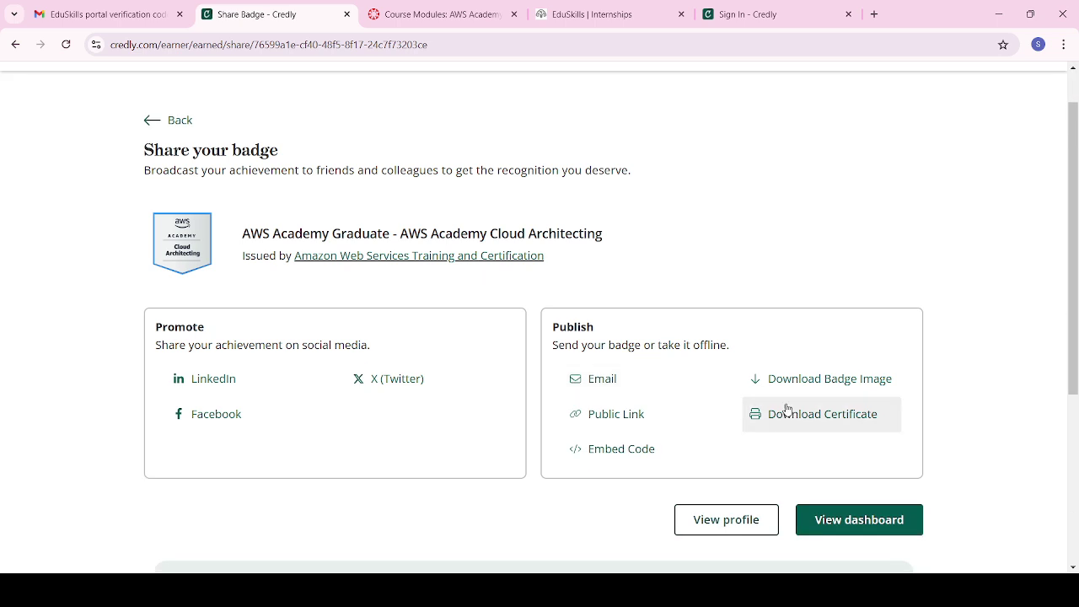
{"action": "left_click", "coordinate": [639, 421]}
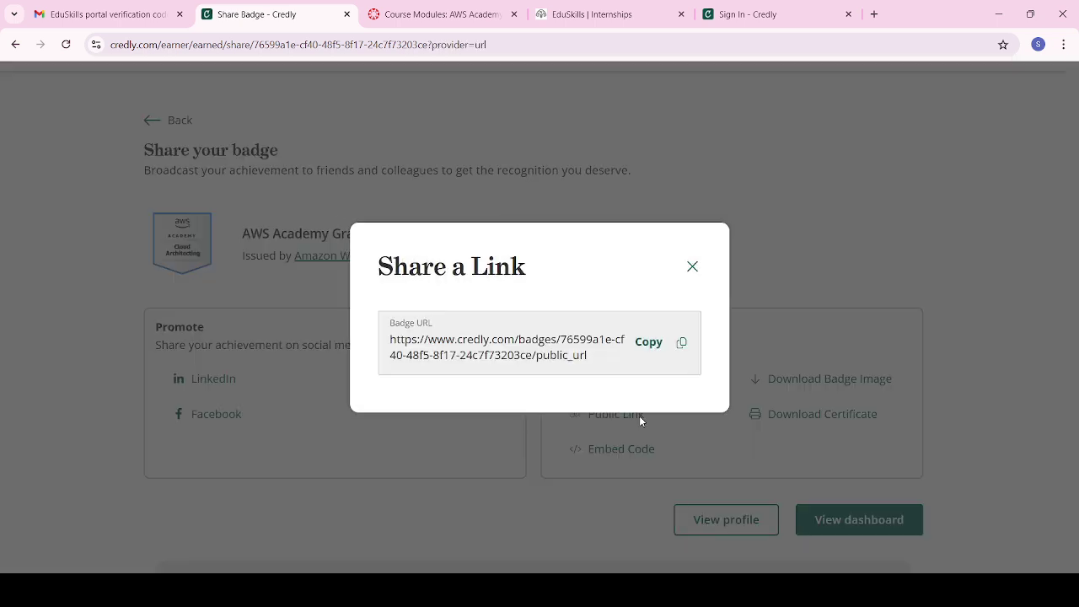
{"action": "left_click", "coordinate": [682, 346]}
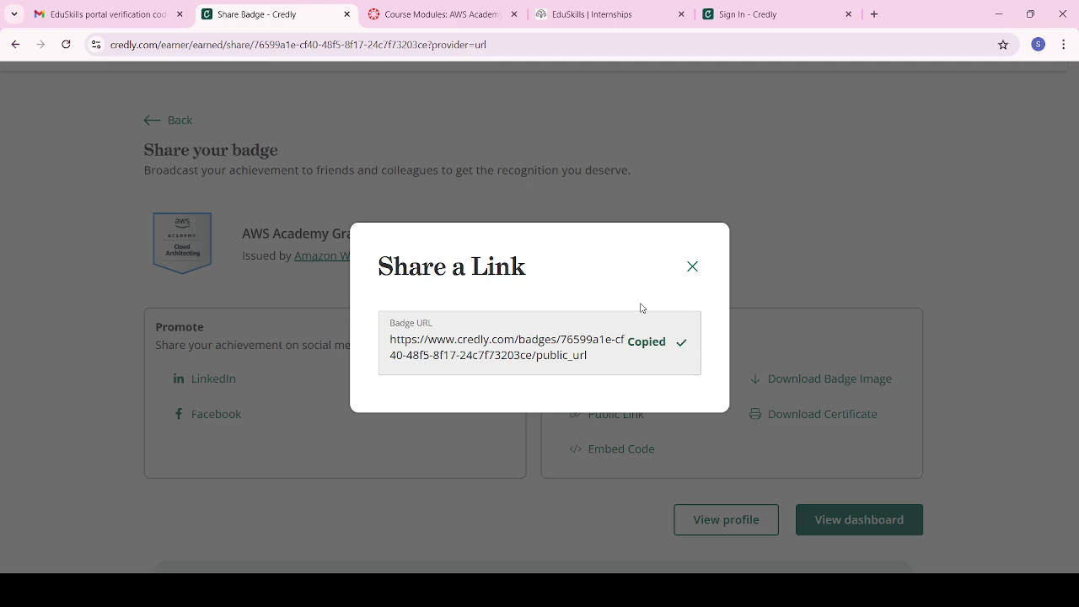
{"action": "left_click", "coordinate": [697, 267]}
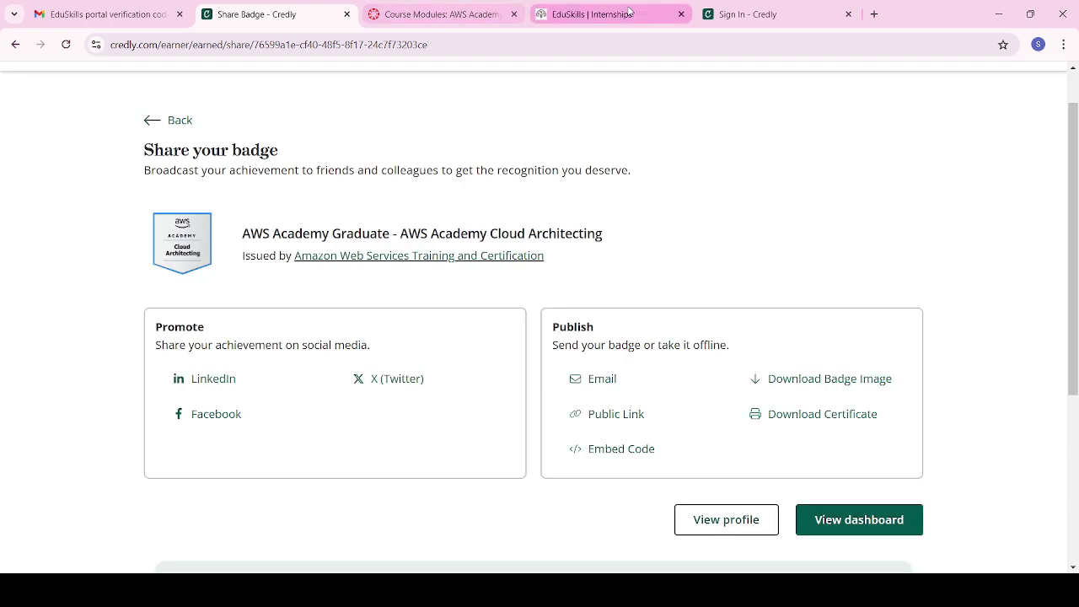
Step: Paste the Credly badge URL into both the Cloud Architecting and Cloud Foundation fields
{"action": "left_click", "coordinate": [658, 13]}
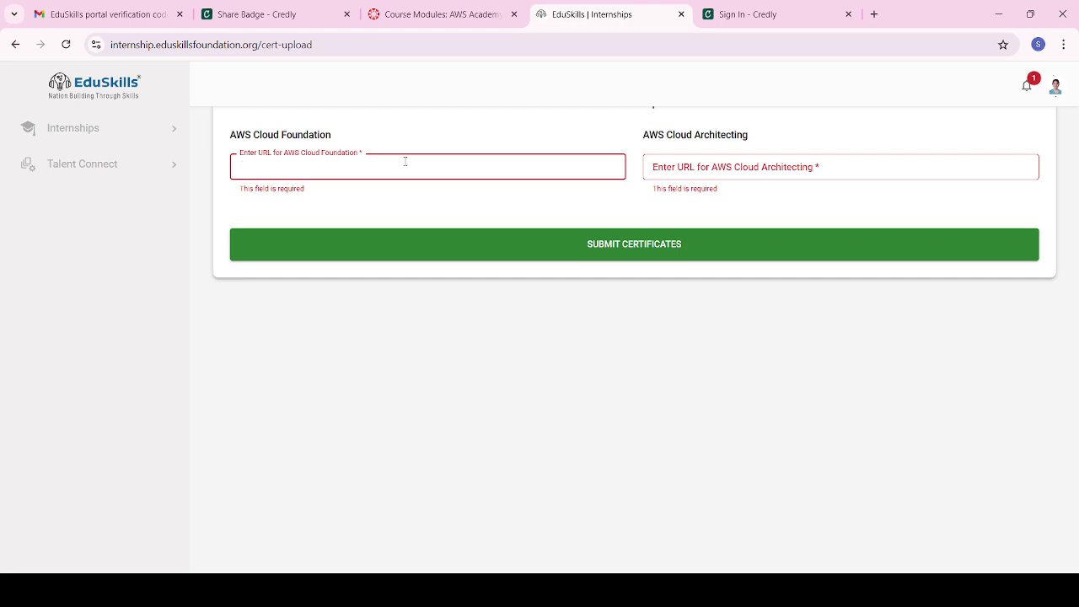
{"action": "key", "text": "ctrl+v"}
{"action": "key", "text": "ctrl+a"}
{"action": "key", "text": "BackSpace"}
{"action": "left_click", "coordinate": [692, 161]}
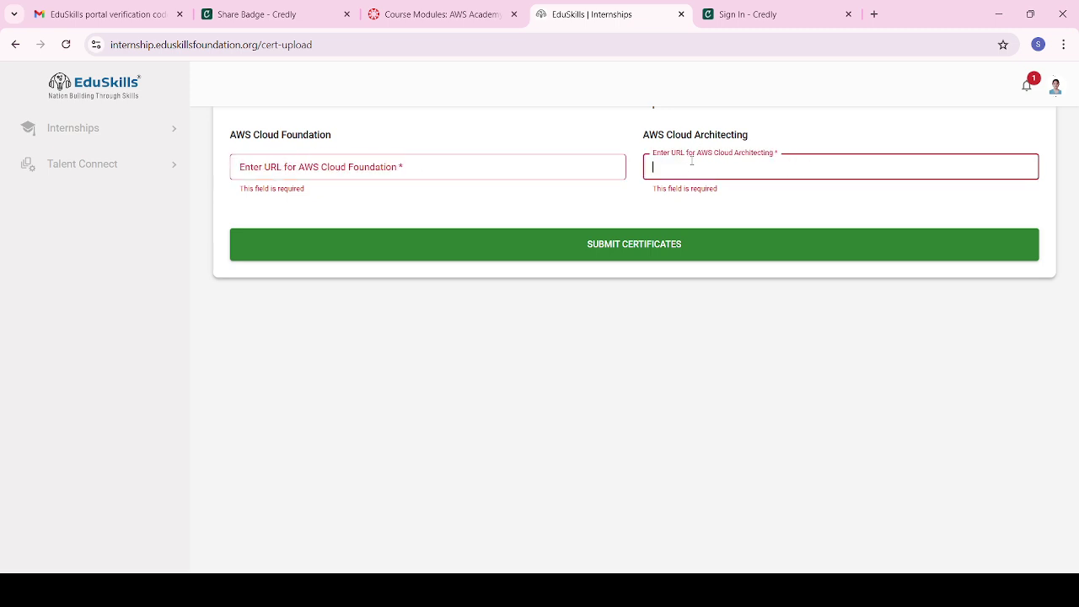
{"action": "key", "text": "ctrl+v"}
{"action": "left_click", "coordinate": [670, 241]}
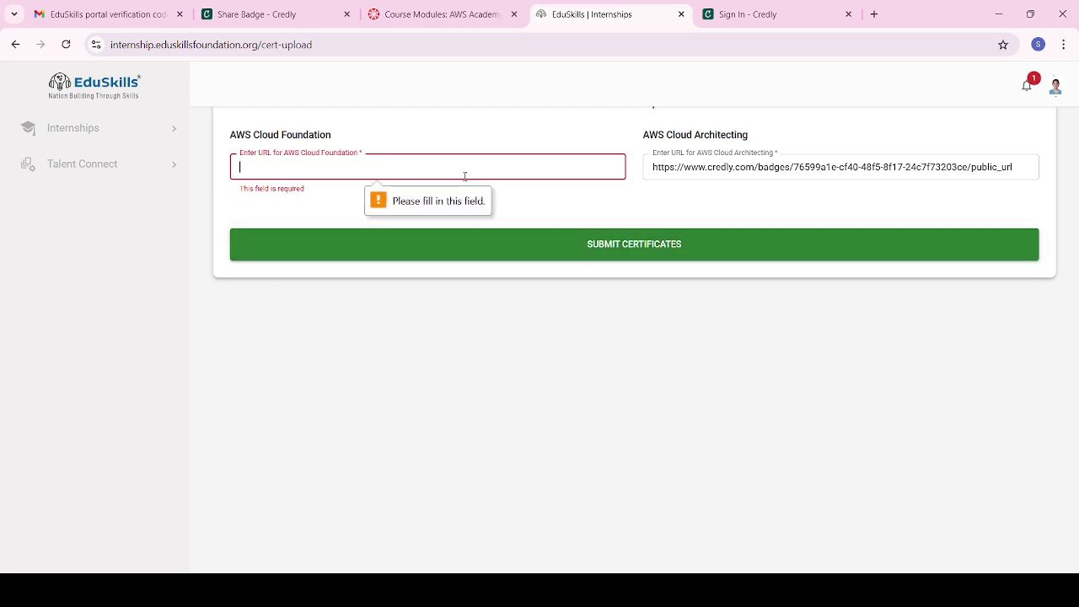
{"action": "key", "text": "ctrl+v"}
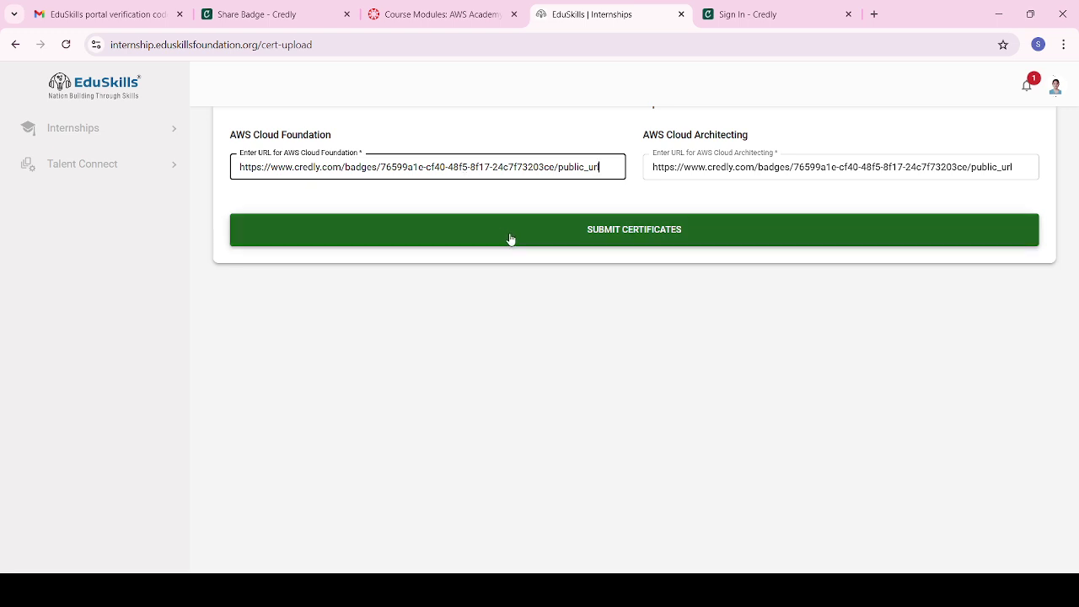
{"action": "scroll", "coordinate": [515, 239], "scroll_direction": "up", "scroll_amount": 1}
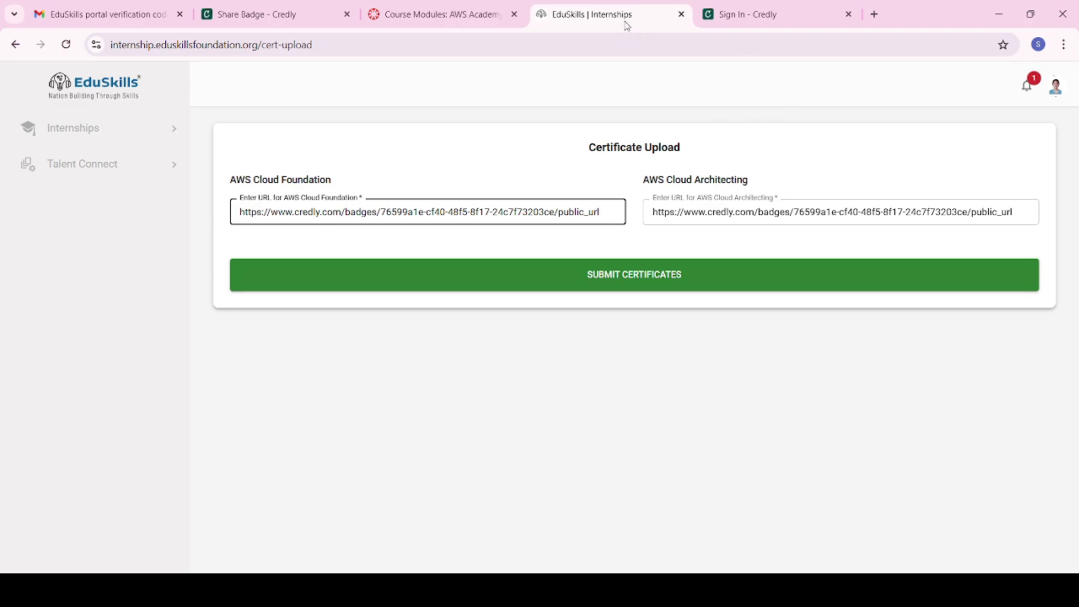
Step: Review the AWS Academy Canvas dashboard, then submit both certificate URLs on EduSkills
{"action": "left_click", "coordinate": [431, 11]}
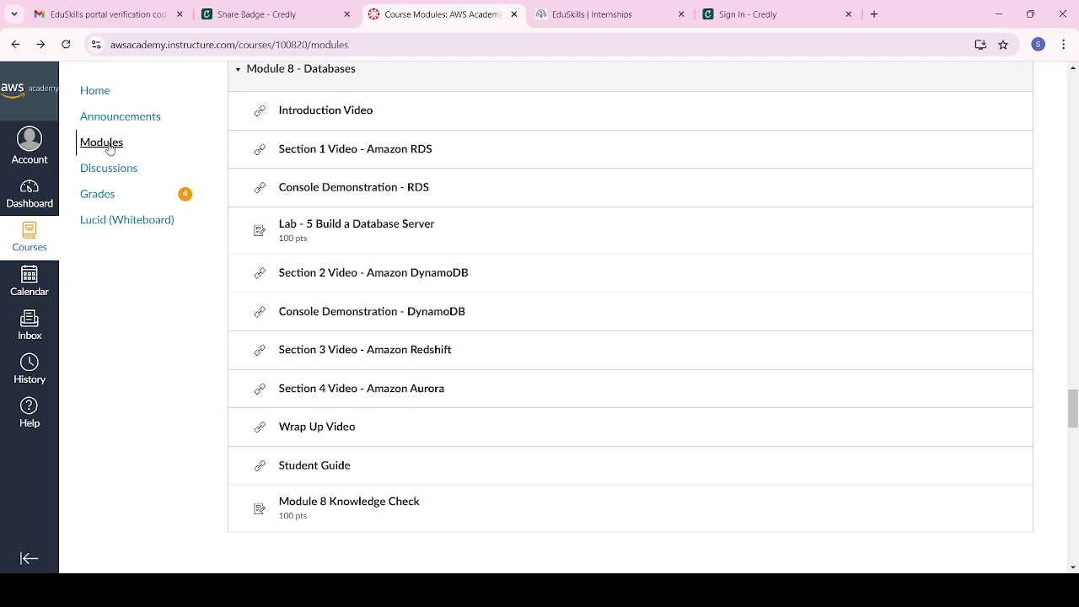
{"action": "left_click", "coordinate": [37, 197]}
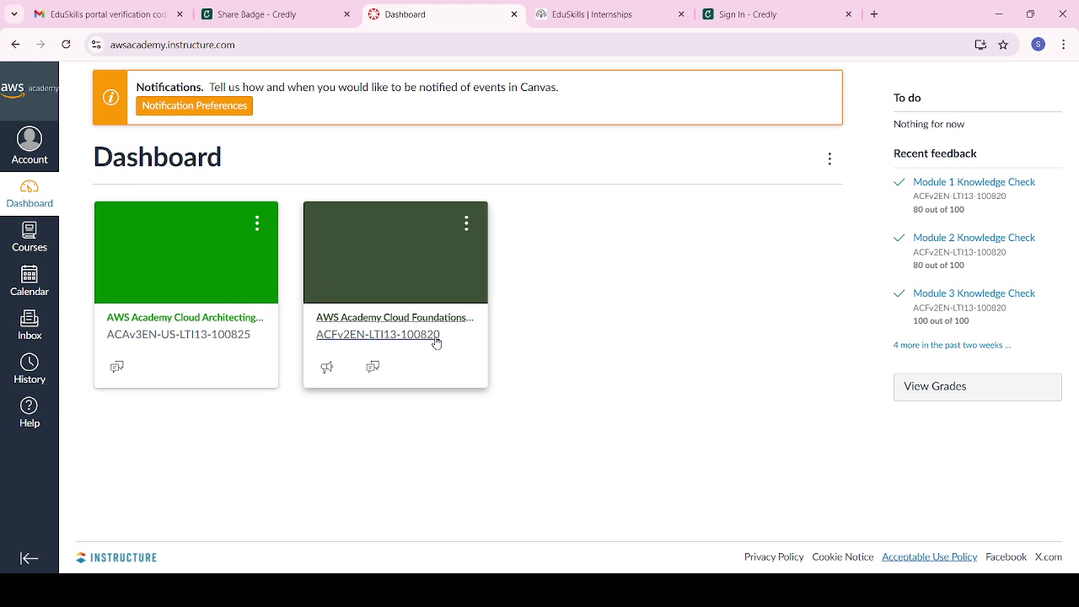
{"action": "left_click", "coordinate": [630, 15]}
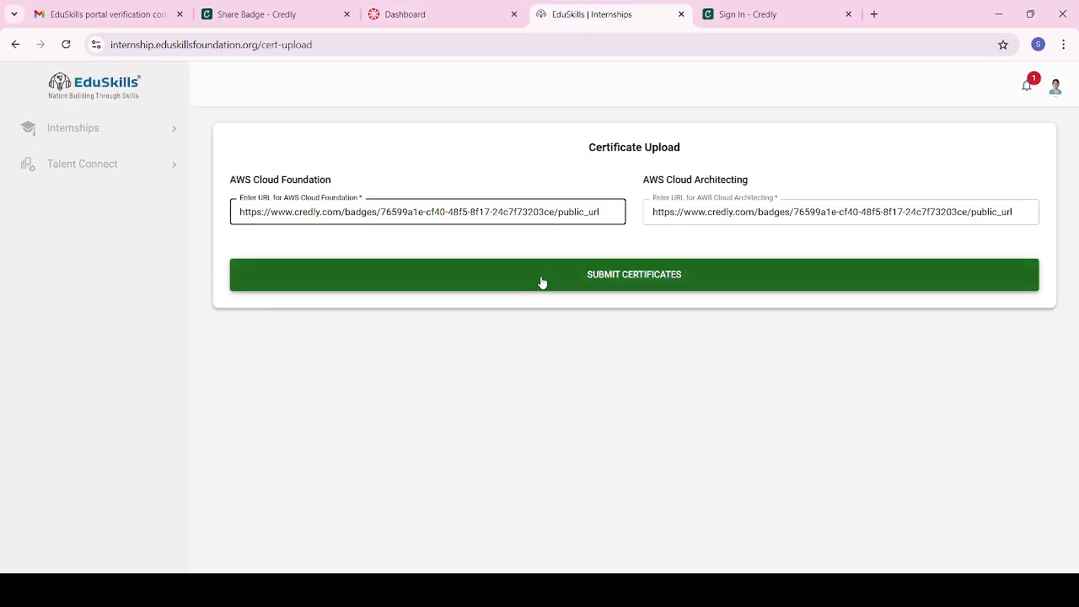
{"action": "left_click", "coordinate": [477, 276]}
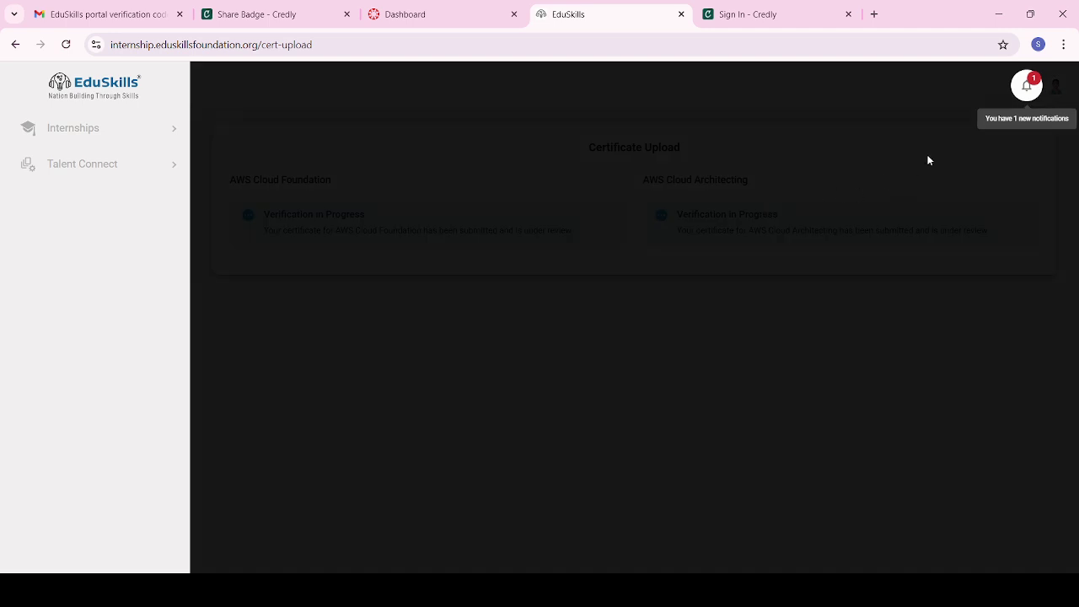
Step: Dismiss the notifications hint and open My Internships to the in-progress AWS Cloud Virtual Internship
{"action": "left_click", "coordinate": [929, 160]}
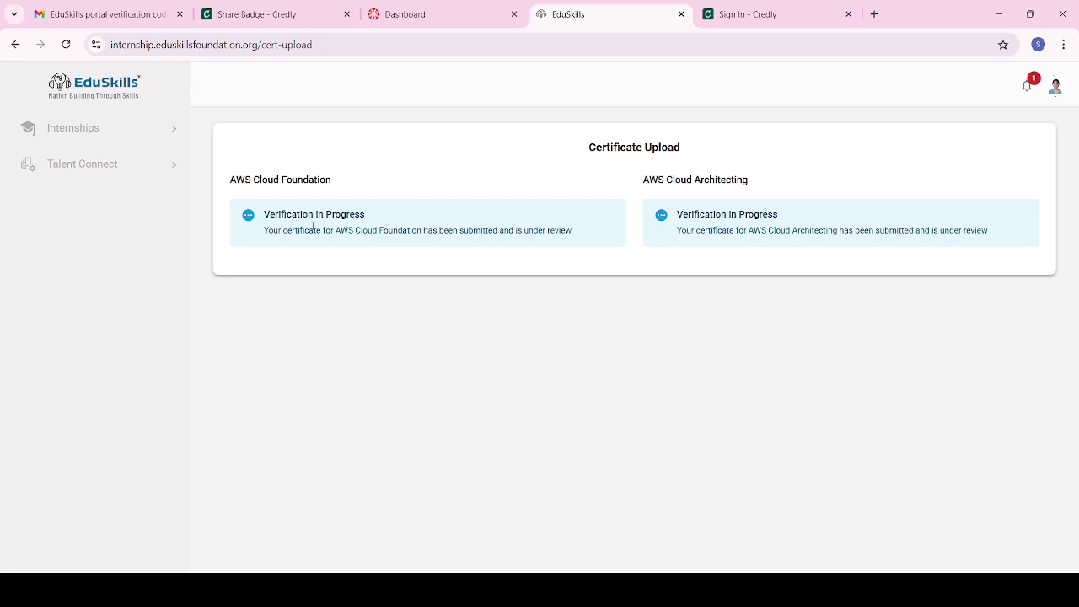
{"action": "left_click", "coordinate": [97, 131]}
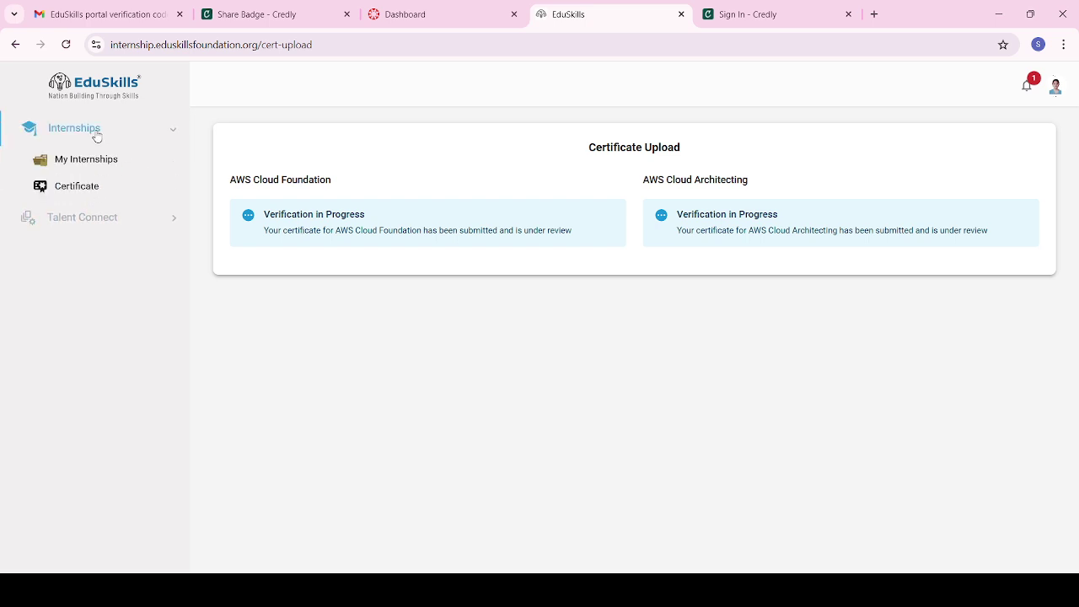
{"action": "left_click", "coordinate": [76, 162]}
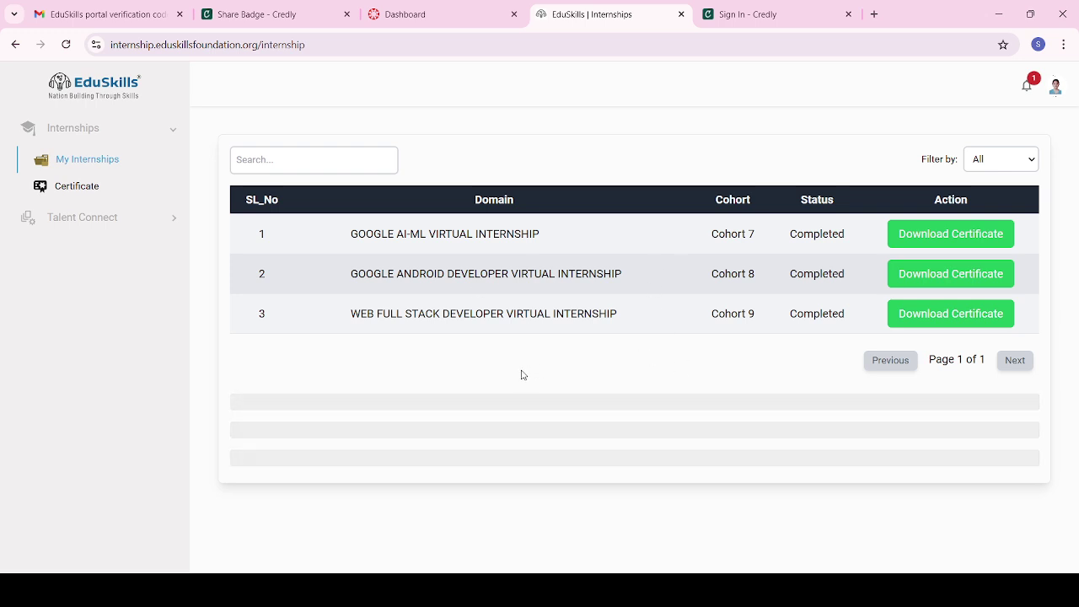
{"action": "scroll", "coordinate": [659, 422], "scroll_direction": "down", "scroll_amount": 1}
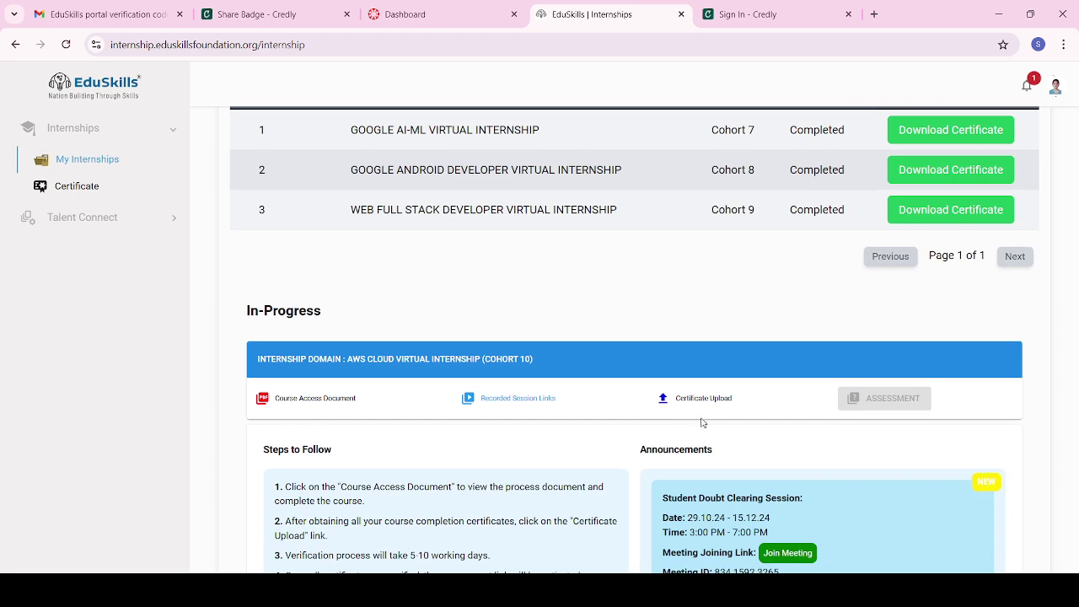